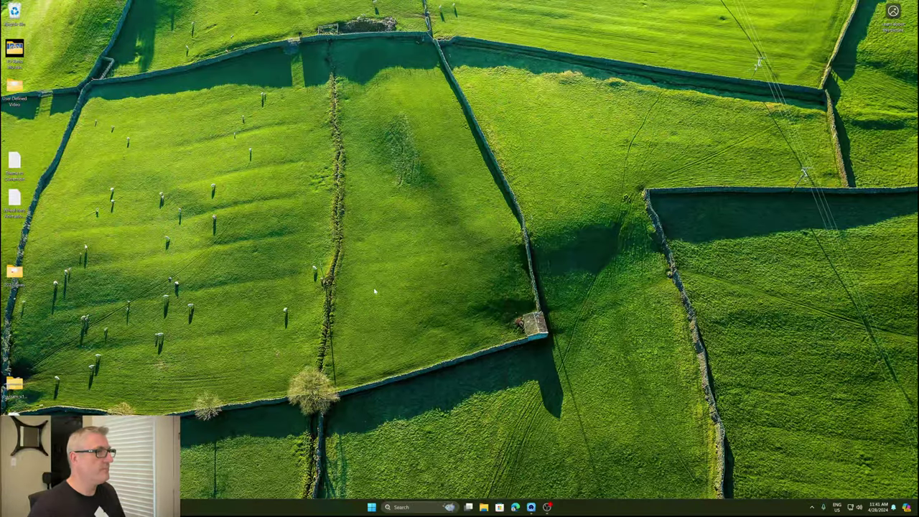
Step: Launch Community Theme Creator from the Start menu with the SystemView preview showing
key("super")
key("super")
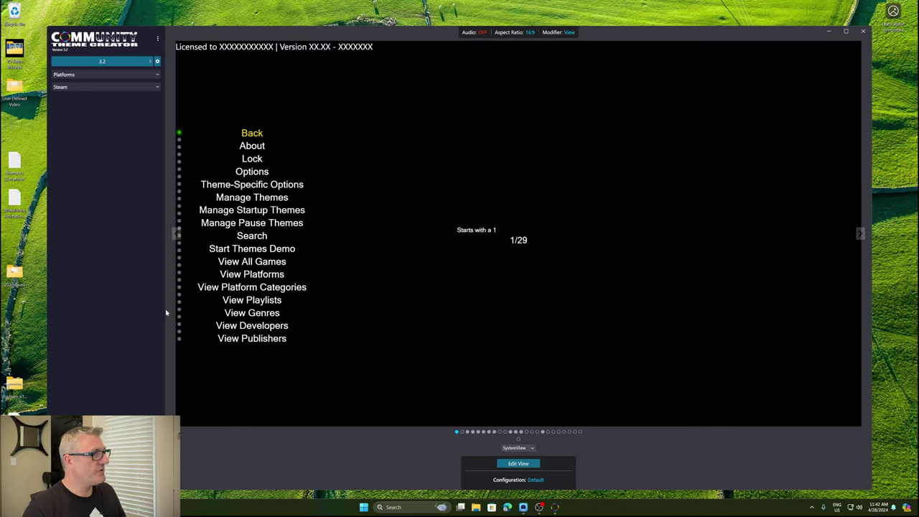
Step: Open the SystemView layout in Edit View and select the Selected Item ProgressBar element
left_click(497, 463)
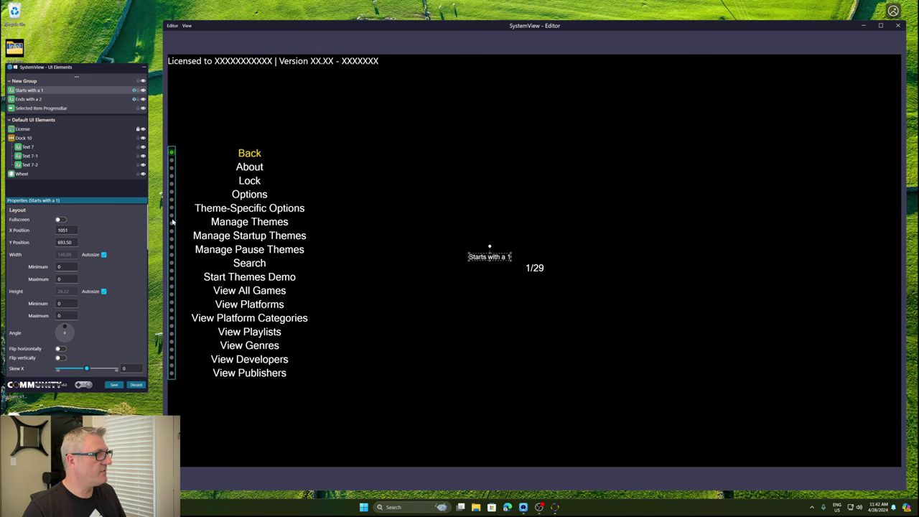
left_click(172, 222)
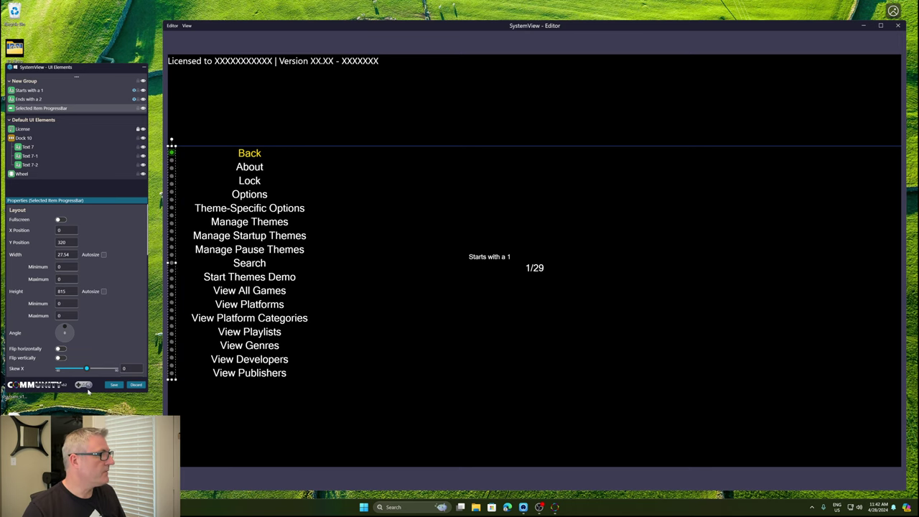
Step: Step the menu preview down to Exit and back up to Search (9 of 29)
mouse_move(97, 389)
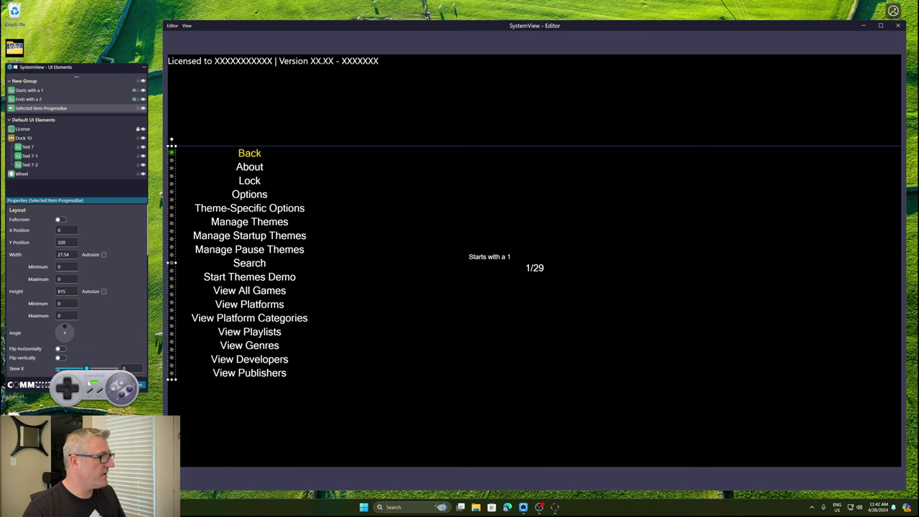
key("Down")
key("Down")
key("Down")
key("Down")
key("Down")
key("Down")
key("Down")
key("Down")
key("Down")
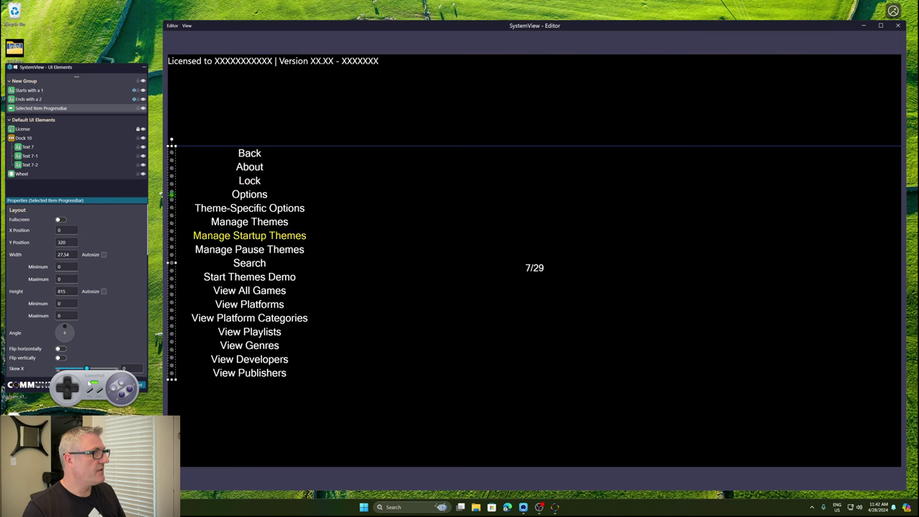
key("Down")
key("Down")
key("Down")
key("Down")
key("Down")
key("Down")
key("Down")
key("Down")
key("Down")
key("Down")
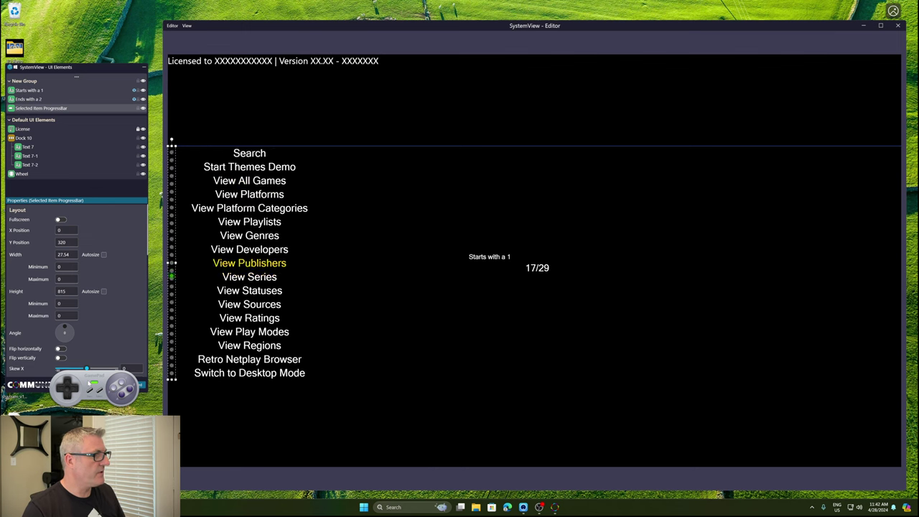
key("Down")
key("Down")
key("Down")
key("Down")
key("Down")
key("Down")
key("Down")
key("Down")
key("Down")
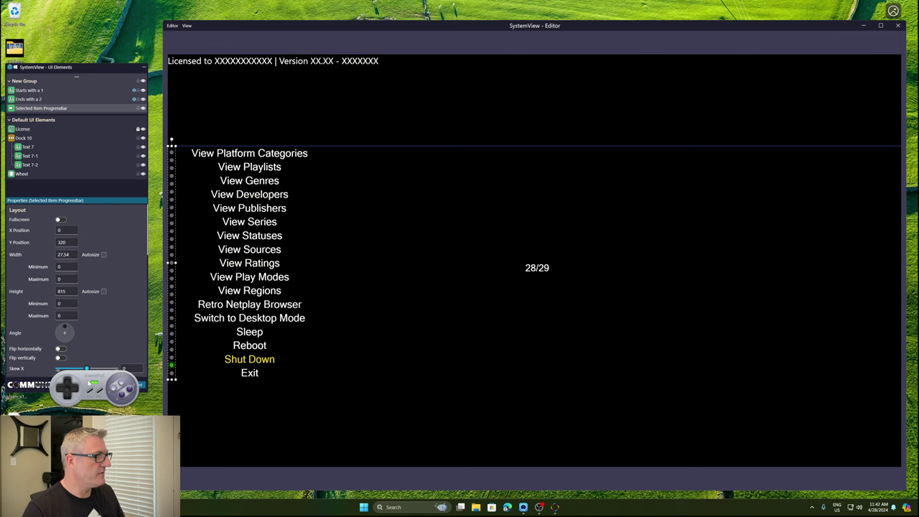
key("Up")
key("Up")
key("Up")
key("Up")
key("Up")
key("Up")
key("Up")
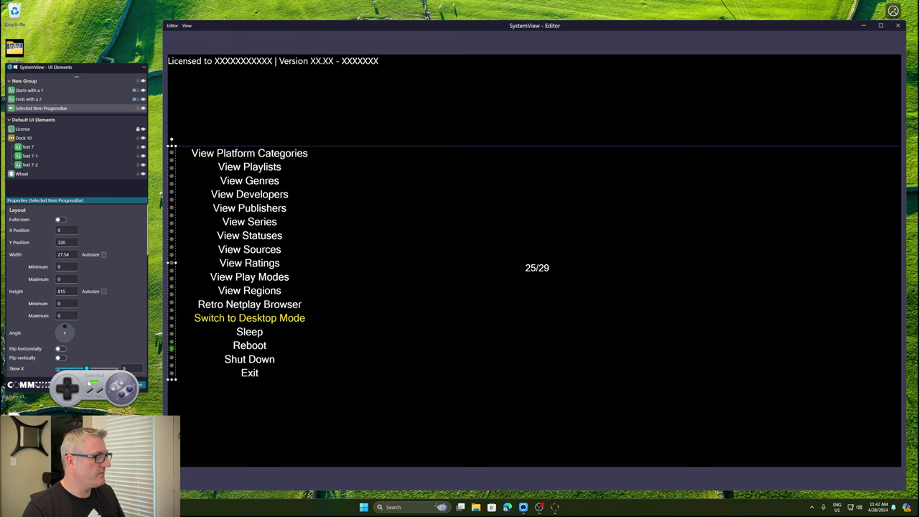
key("Up")
key("Up")
key("Up")
key("Up")
key("Up")
key("Up")
key("Up")
key("Up")
key("Up")
key("Up")
key("Up")
key("Up")
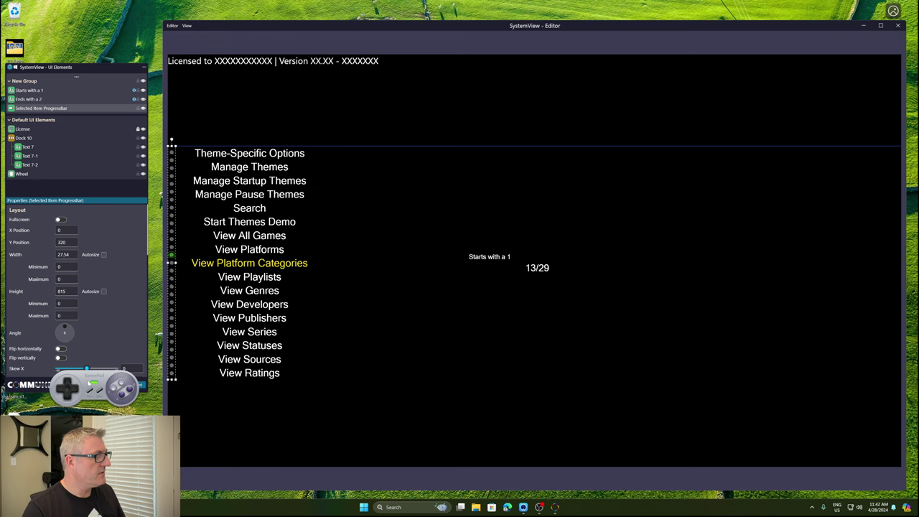
key("Up")
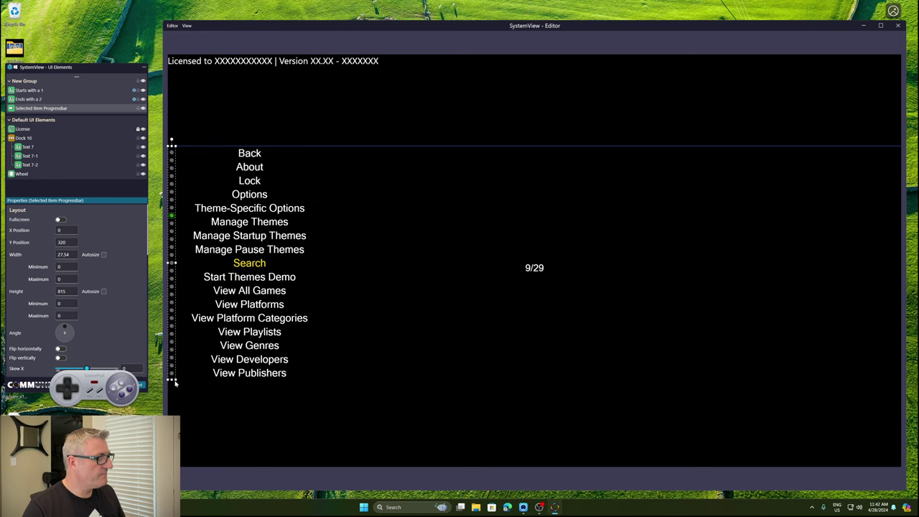
Step: Shorten the dot progress bar from the bottom and align it to the vertical middle
left_click_drag(171, 382, 170, 247)
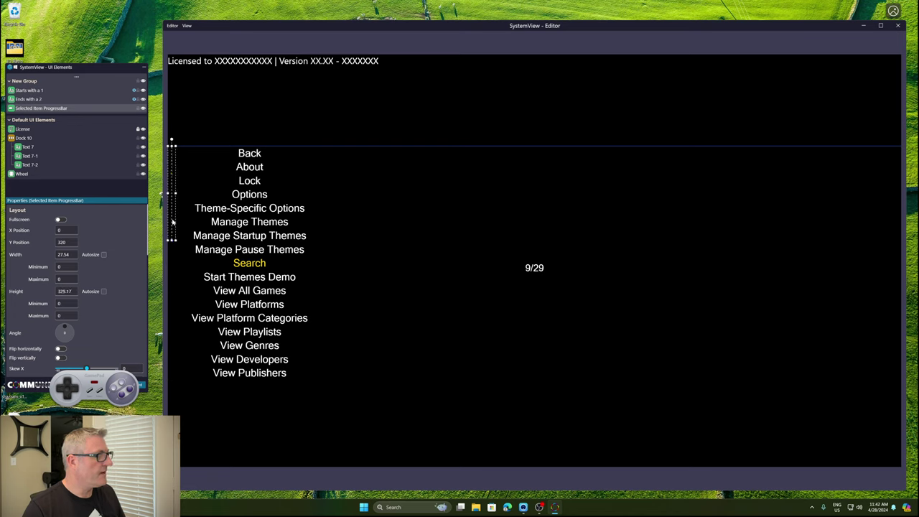
right_click(173, 222)
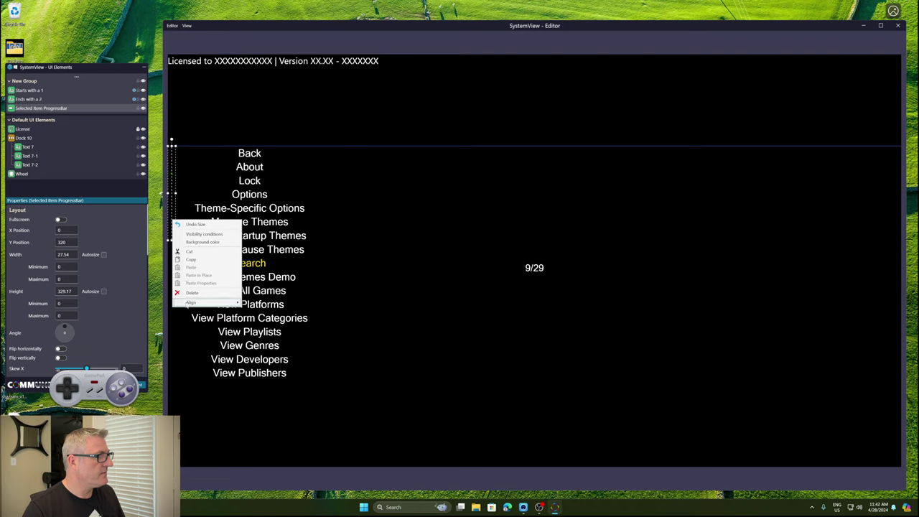
mouse_move(230, 303)
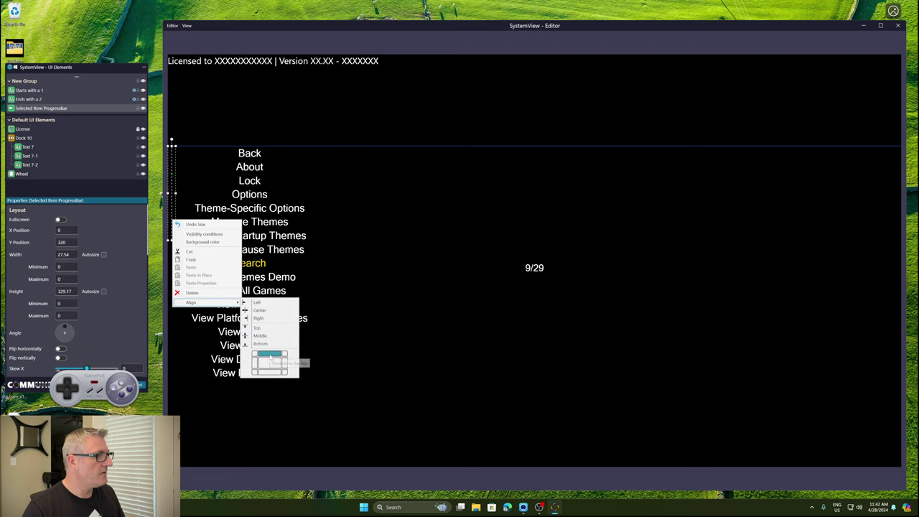
left_click(260, 335)
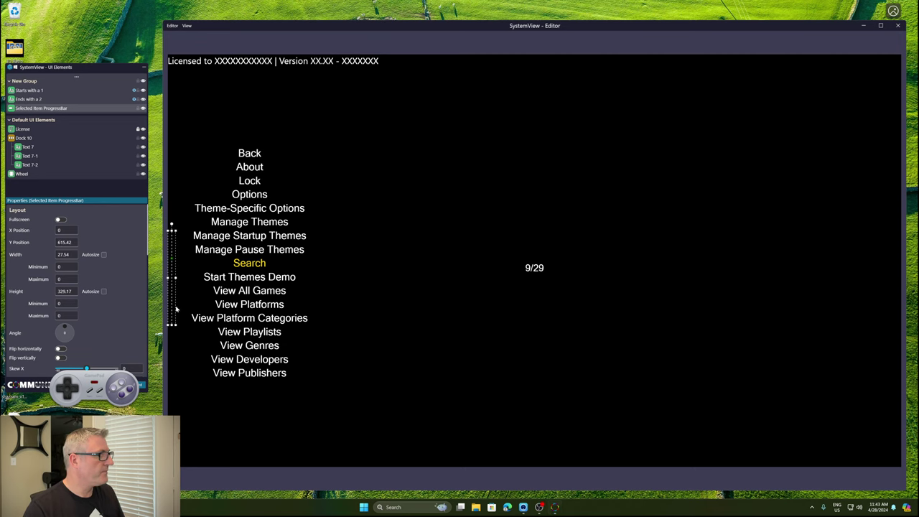
Step: Step through the menu preview to test the dots, landing on View Play Modes (22)
scroll(215, 292, "up", 6)
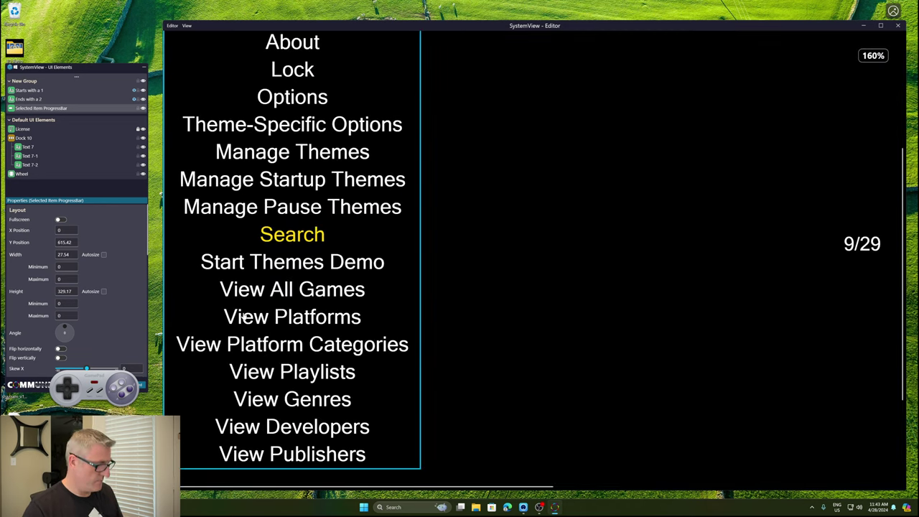
scroll(246, 316, "left", 1)
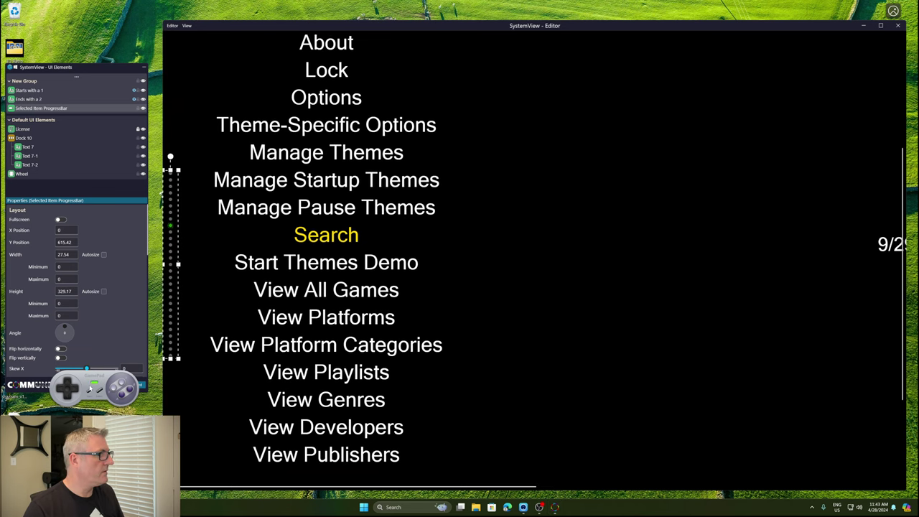
key("Down")
key("Down")
key("Down")
key("Down")
key("Down")
key("Down")
key("Down")
key("Down")
key("Down")
key("Down")
key("Down")
key("Down")
key("Down")
key("Down")
key("Down")
key("Down")
key("Down")
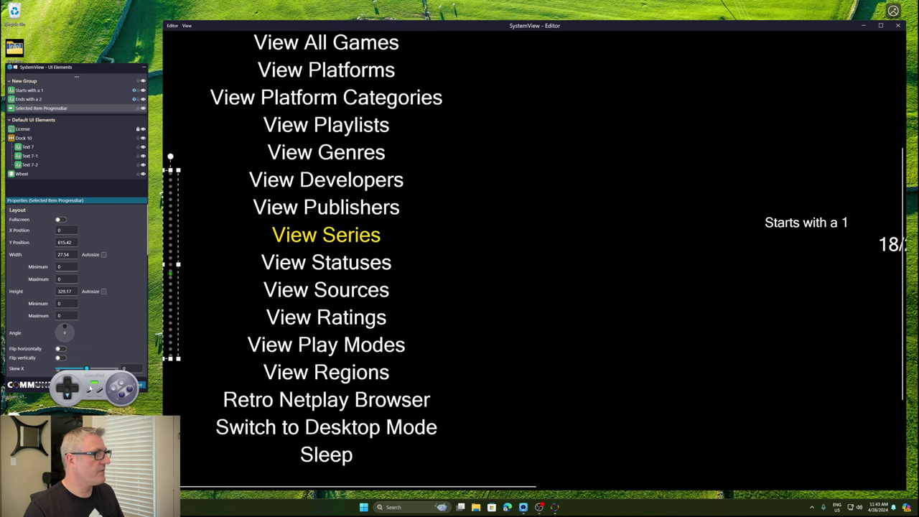
key("Down")
key("Down")
key("Down")
key("Up")
key("Up")
key("Up")
key("Up")
key("Up")
key("Up")
key("Up")
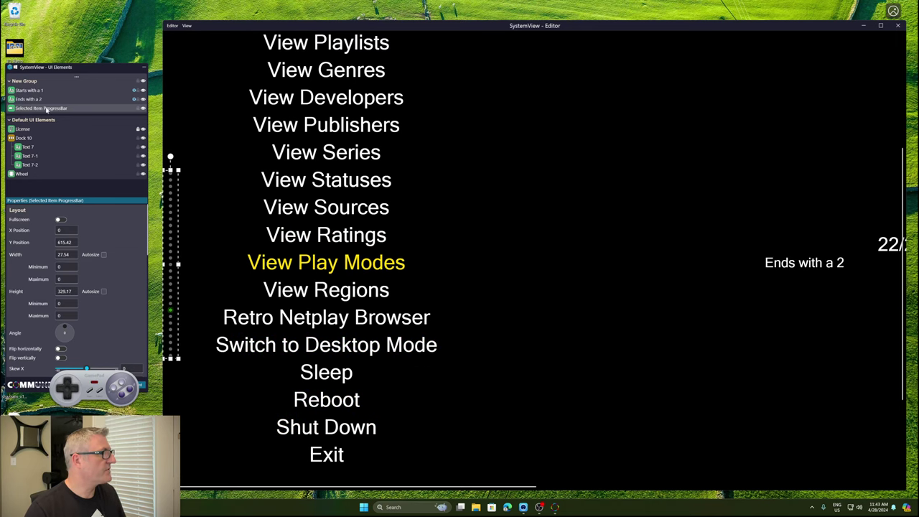
Step: Scroll to the Media properties and cut No. of increments from 29 to 13
scroll(31, 291, "down", 6)
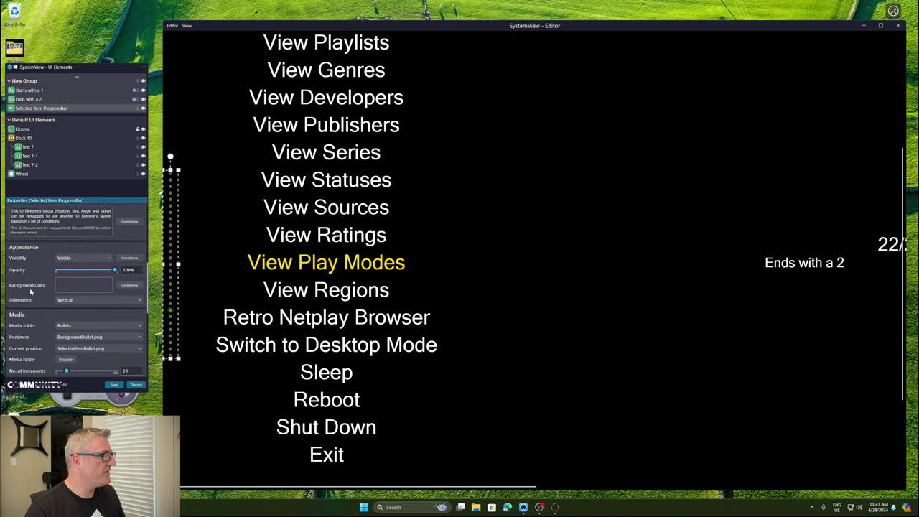
scroll(30, 291, "down", 2)
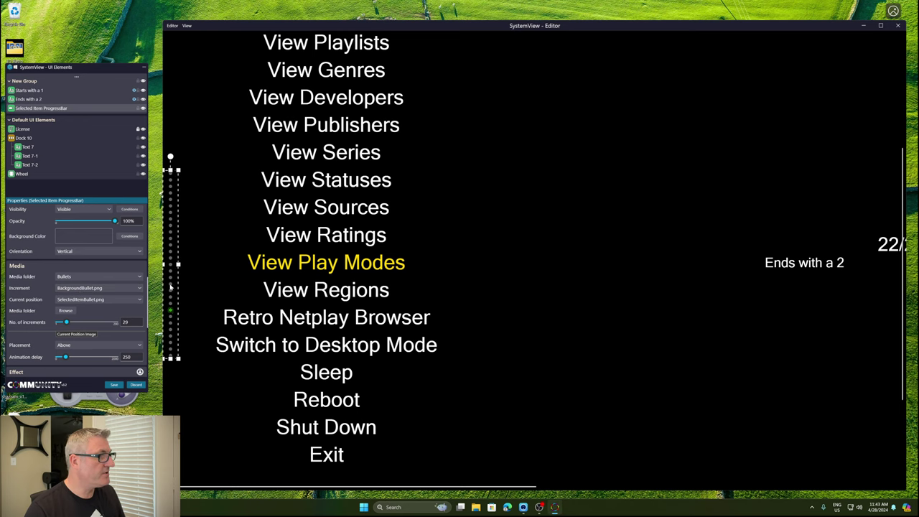
scroll(172, 223, "up", 6)
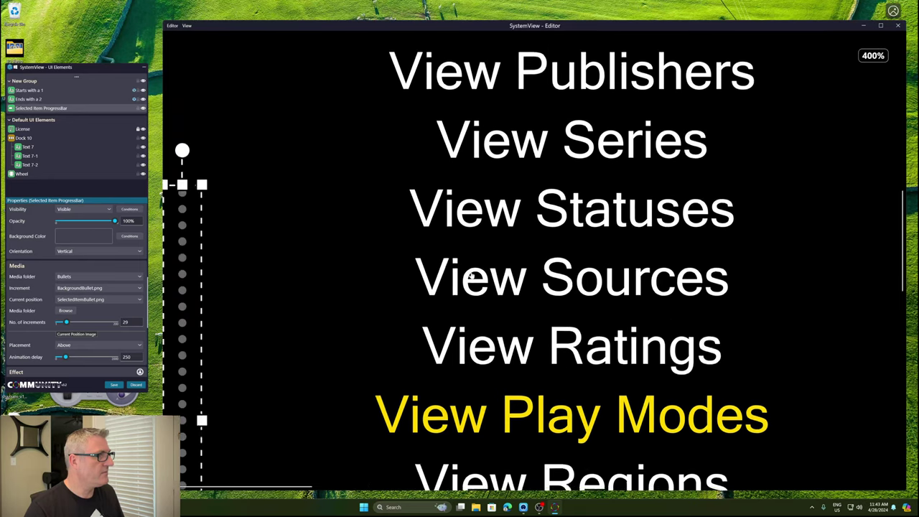
scroll(420, 260, "down", 3)
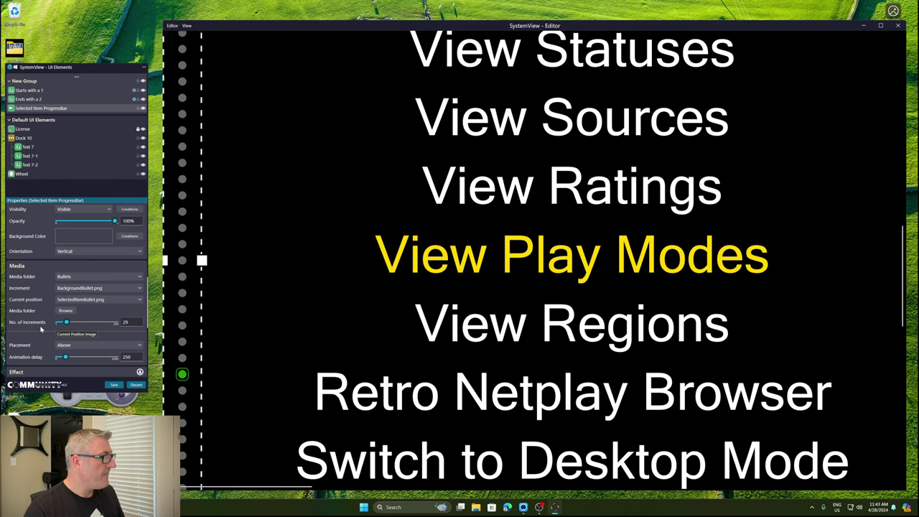
scroll(219, 308, "down", 10)
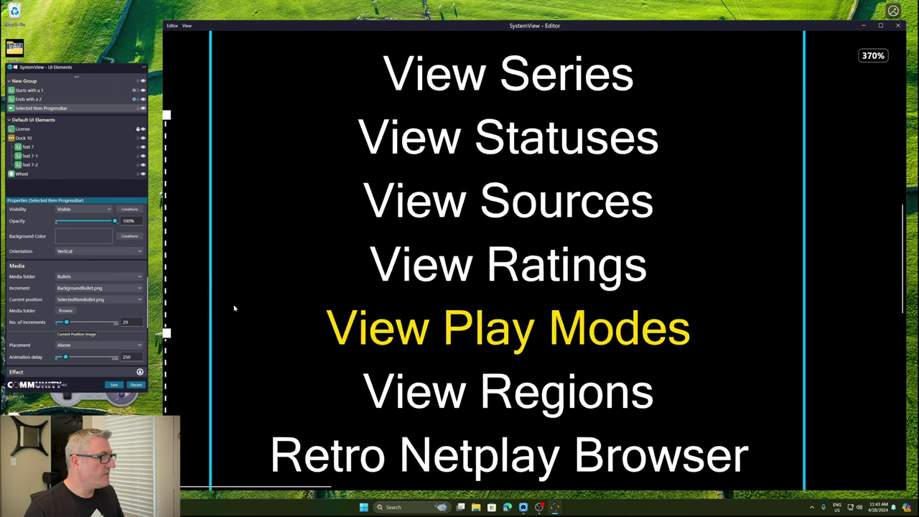
scroll(234, 308, "up", 6)
scroll(234, 309, "up", 1)
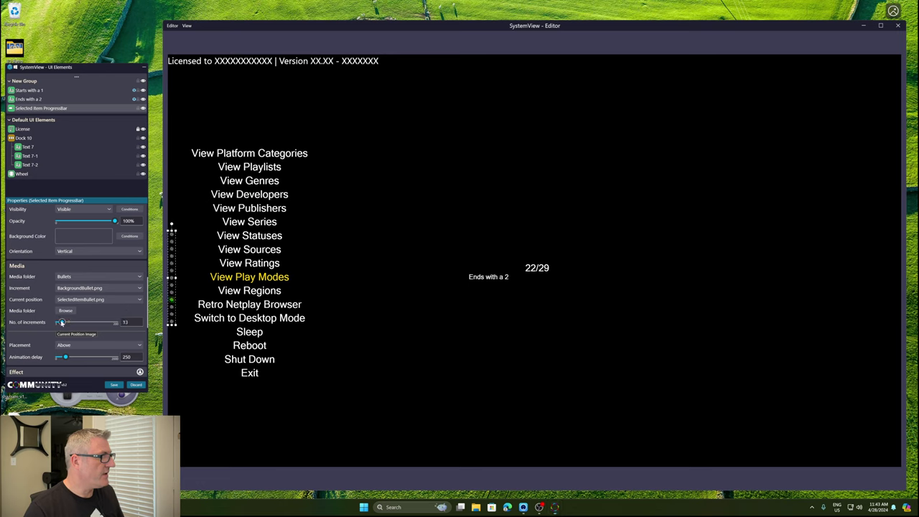
Step: Set the dot bar to 10 increments, stretch it taller and move it up beside the menu
left_click_drag(62, 323, 64, 322)
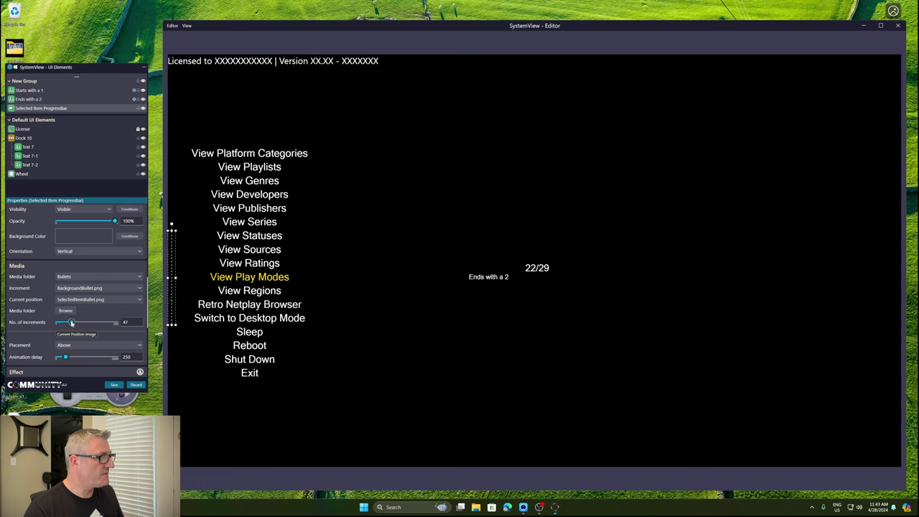
left_click_drag(69, 322, 59, 323)
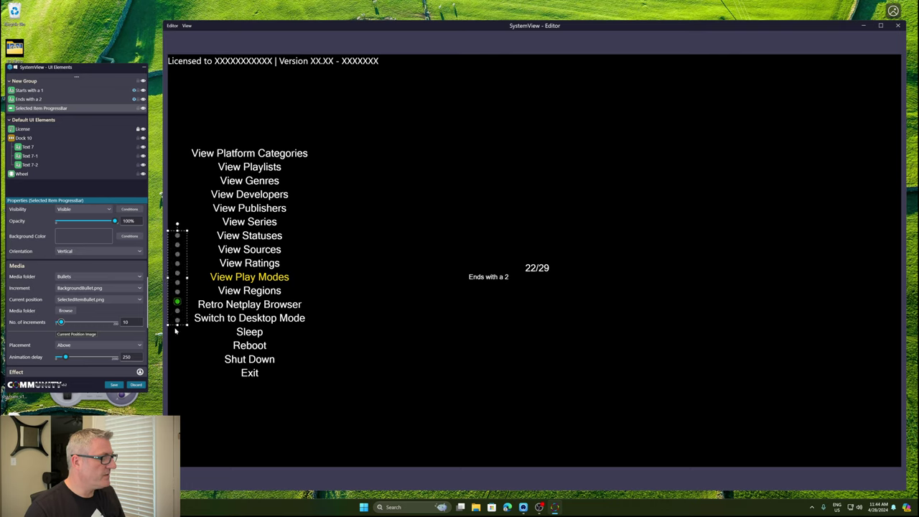
left_click_drag(177, 333, 170, 383)
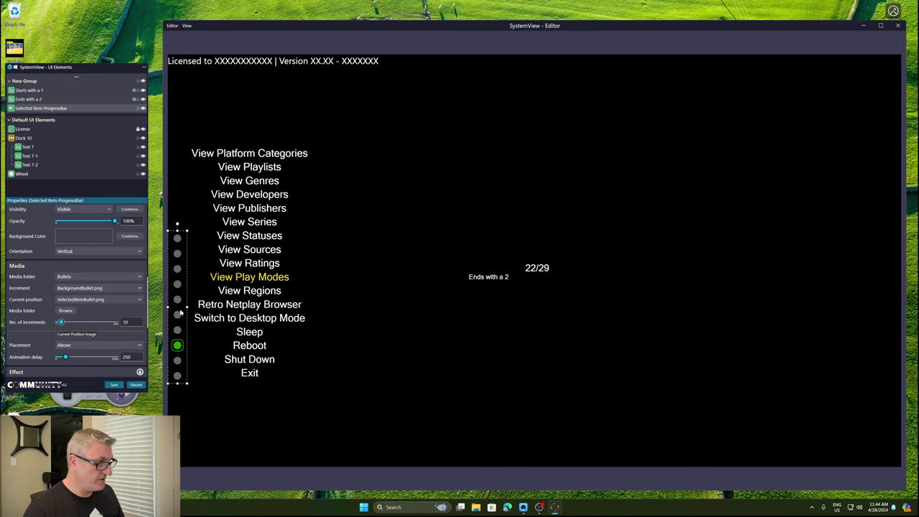
left_click_drag(181, 316, 179, 269)
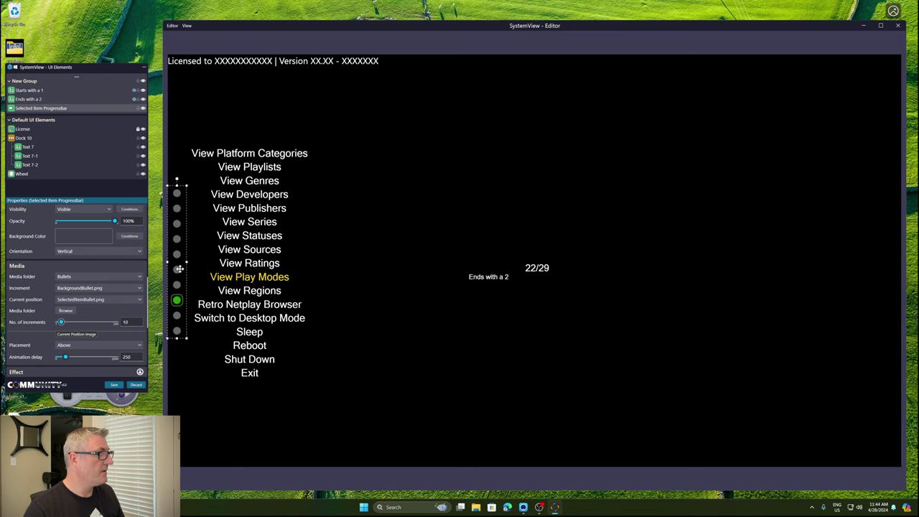
Step: Step the menu preview down to Manage Themes using the test controller
left_click(84, 392)
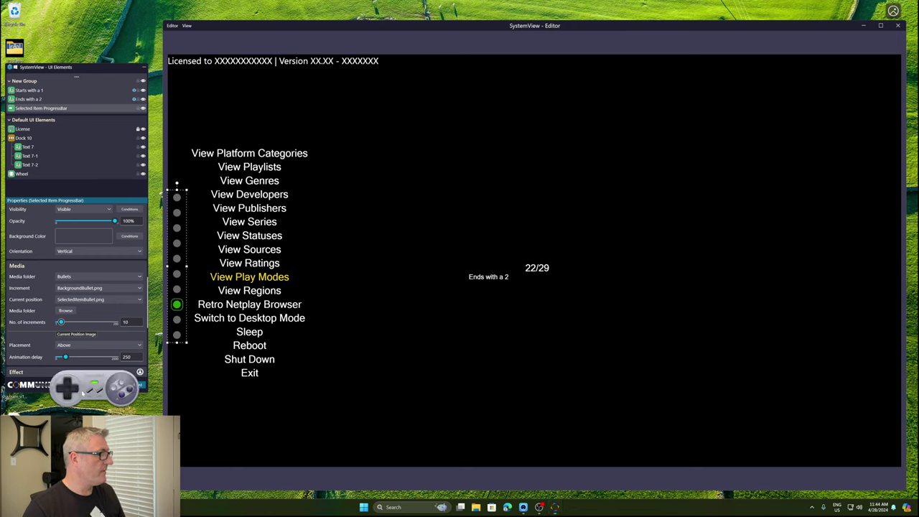
key("Down")
key("Down")
key("Down")
key("Down")
key("Down")
key("Down")
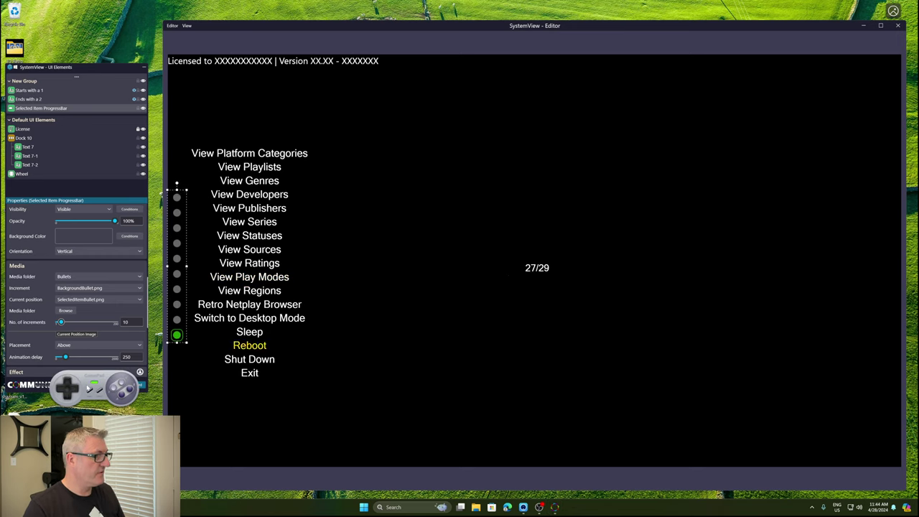
key("Down")
key("Down")
key("Down")
key("Down")
key("Down")
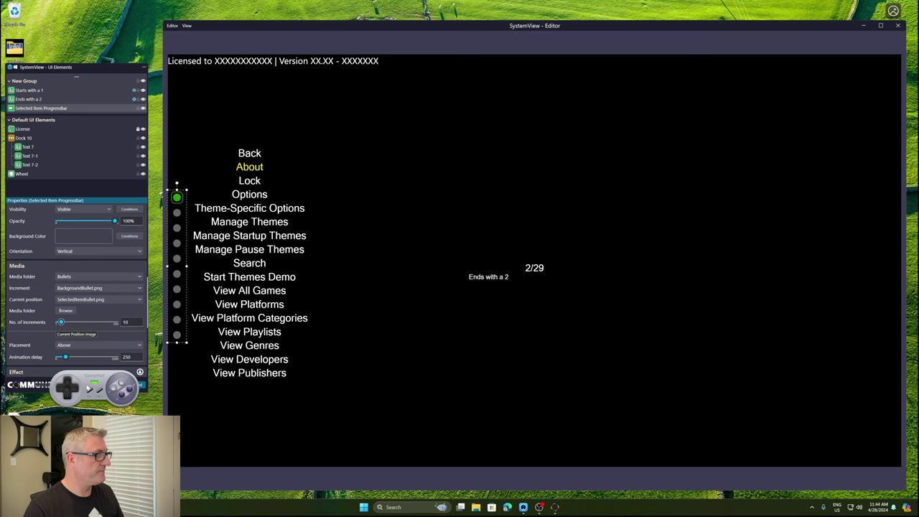
key("Down")
key("Down")
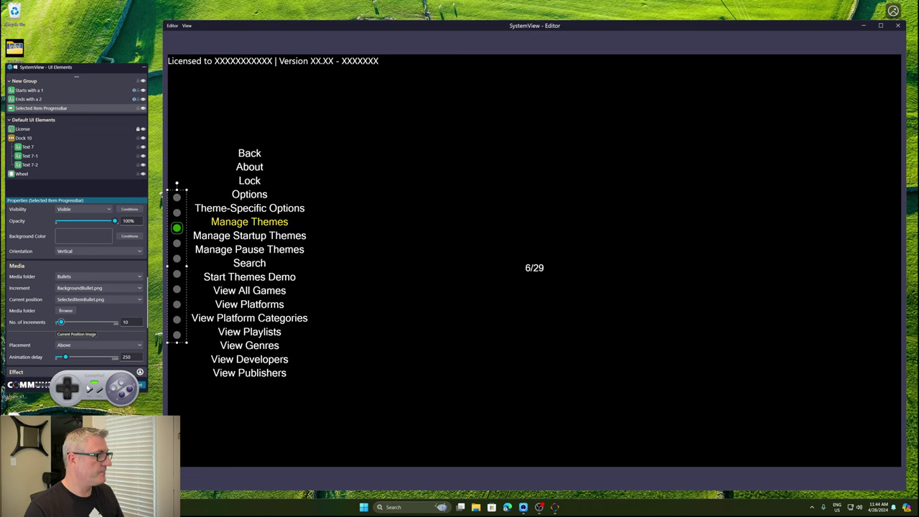
scroll(27, 323, "down", 1)
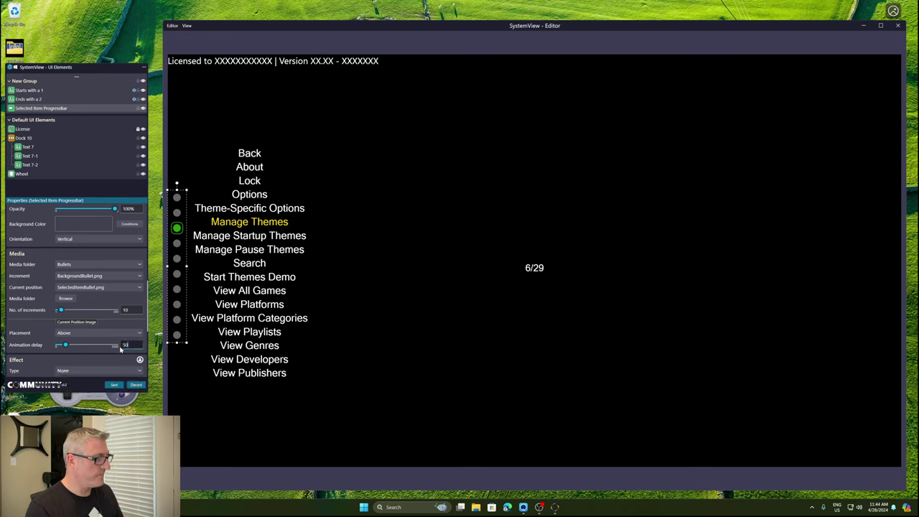
Step: Apply a 500 animation delay and preview it down to View Play Modes
key("Tab")
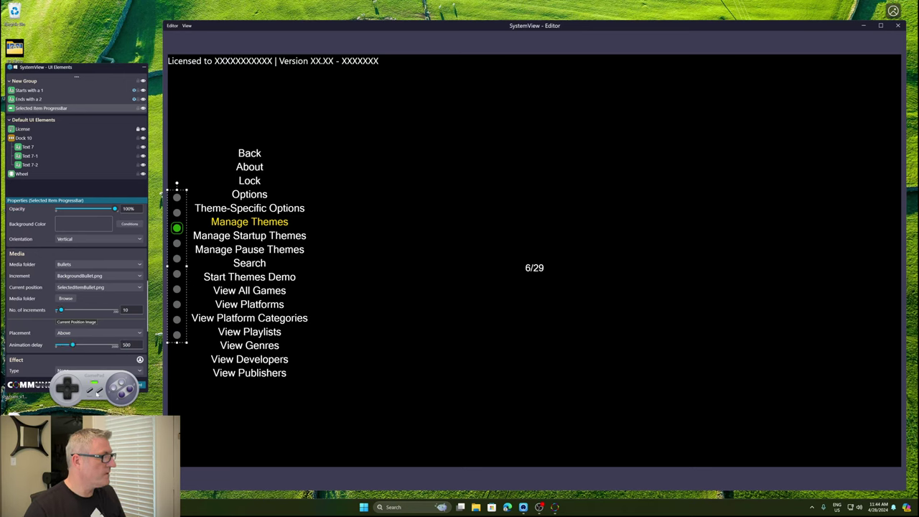
key("Down")
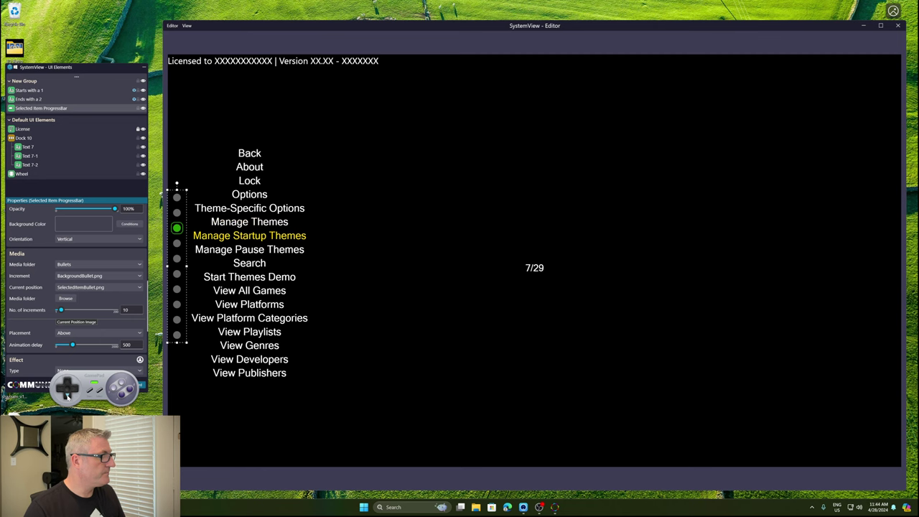
key("Down")
key("Down")
key("Down")
key("Down")
key("Down")
key("Down")
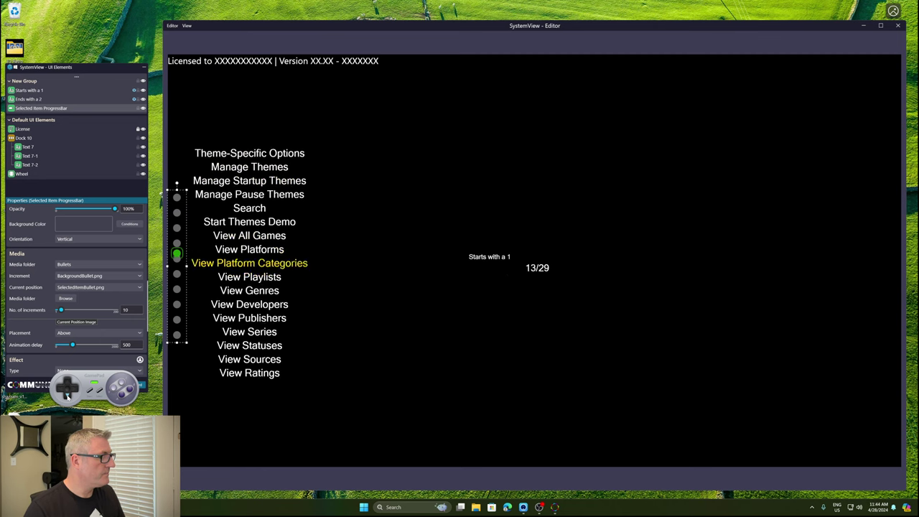
key("Down")
key("Down")
key("Down")
key("Down")
key("Down")
key("Down")
key("Down")
key("Down")
key("Down")
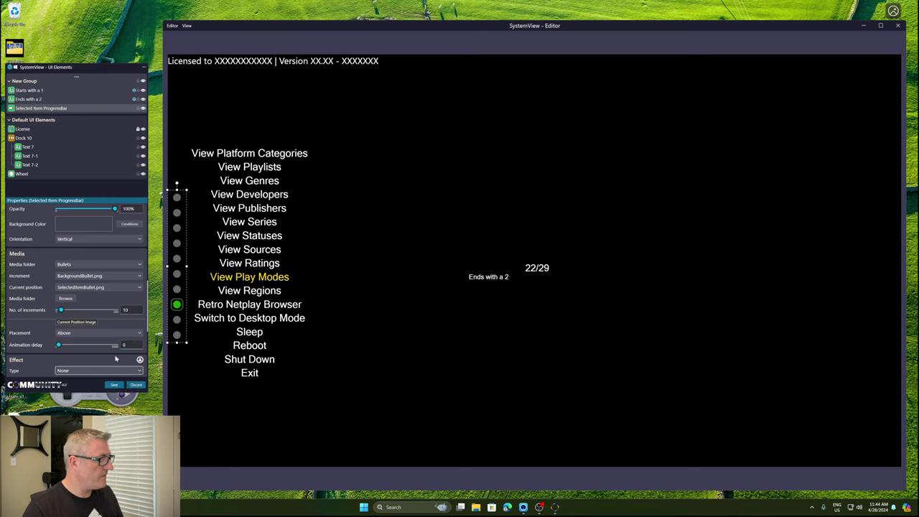
Step: Set the current-position Placement to Below and check the ring bullet in the preview
key("Up")
key("Up")
key("Up")
key("Up")
key("Up")
key("Up")
key("Up")
key("Up")
key("Up")
key("Up")
key("Up")
key("Up")
key("Up")
key("Up")
key("Up")
key("Up")
key("Up")
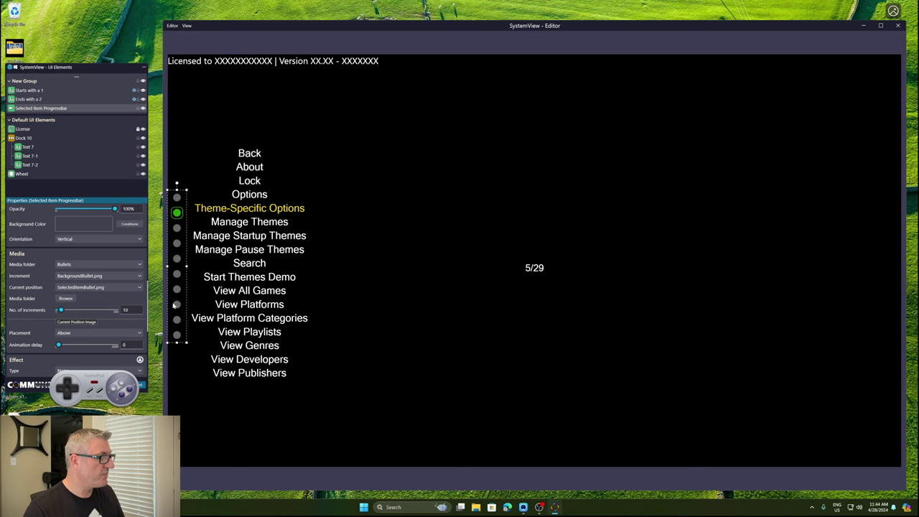
left_click(81, 334)
left_click(75, 347)
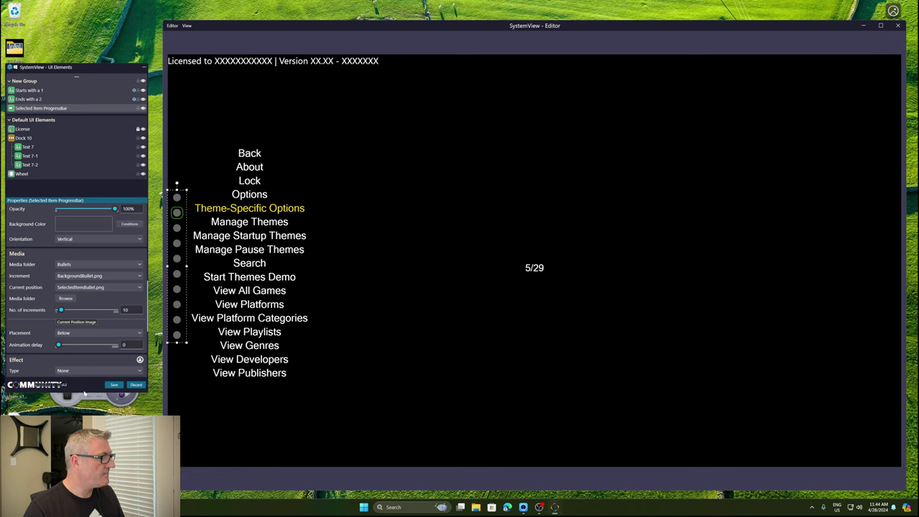
key("Down")
key("Down")
key("Down")
key("Down")
key("Down")
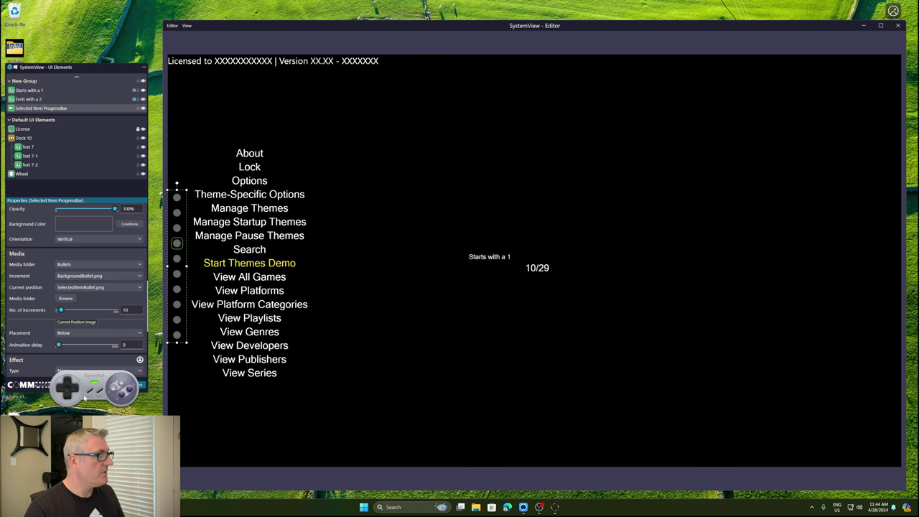
Step: Step the preview to Retro Netplay Browser, then set Placement back to Above
key("Down")
key("Down")
key("Down")
key("Down")
key("Down")
key("Down")
key("Down")
key("Down")
key("Down")
key("Down")
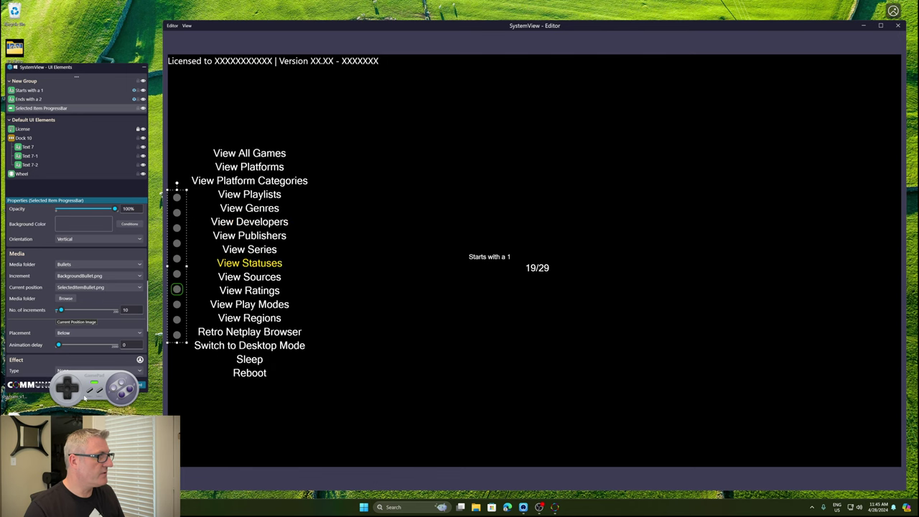
key("Down")
key("Down")
key("Down")
key("Down")
key("Down")
key("Down")
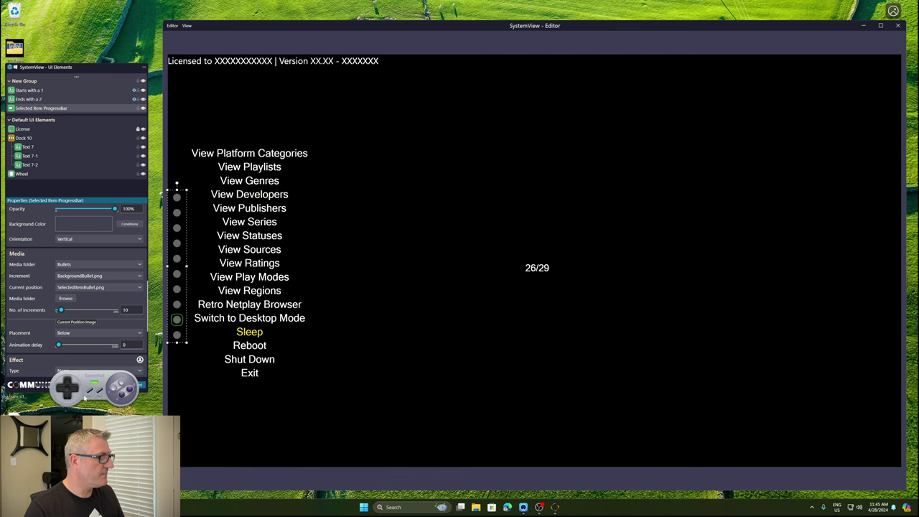
key("Down")
key("Up")
key("Up")
key("Up")
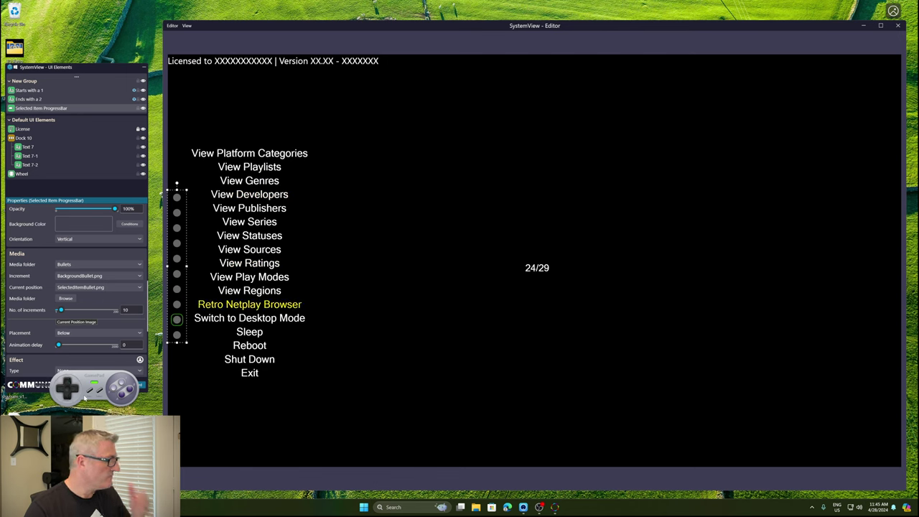
left_click(73, 335)
left_click(74, 343)
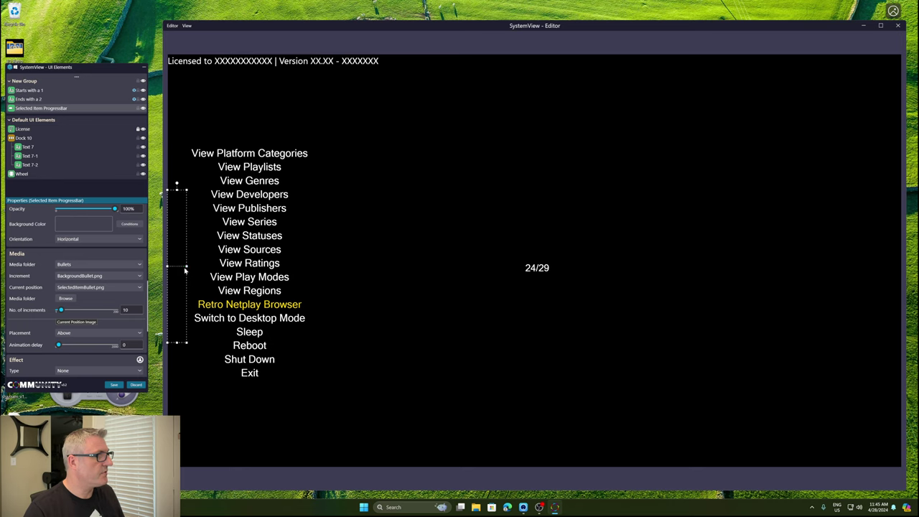
Step: Widen the horizontal dot row, move it below the item counter, and step the preview down
left_click_drag(186, 266, 442, 266)
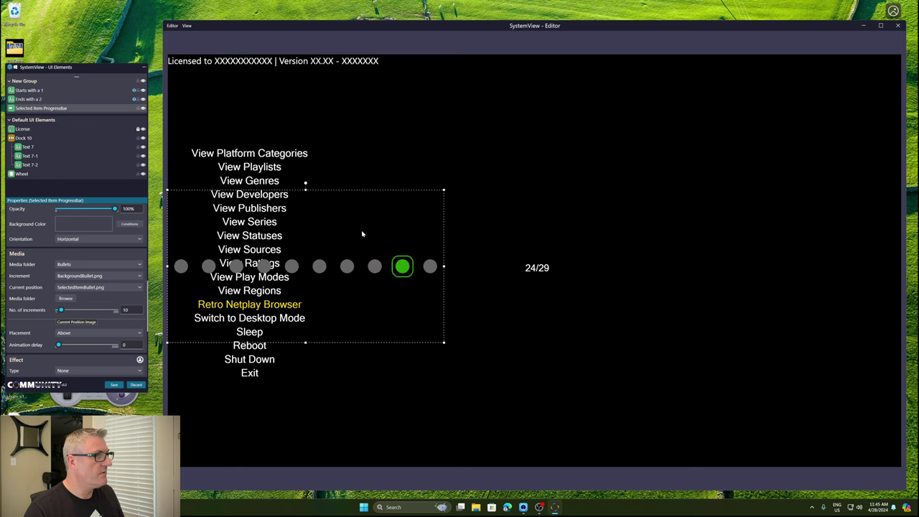
left_click_drag(390, 234, 635, 332)
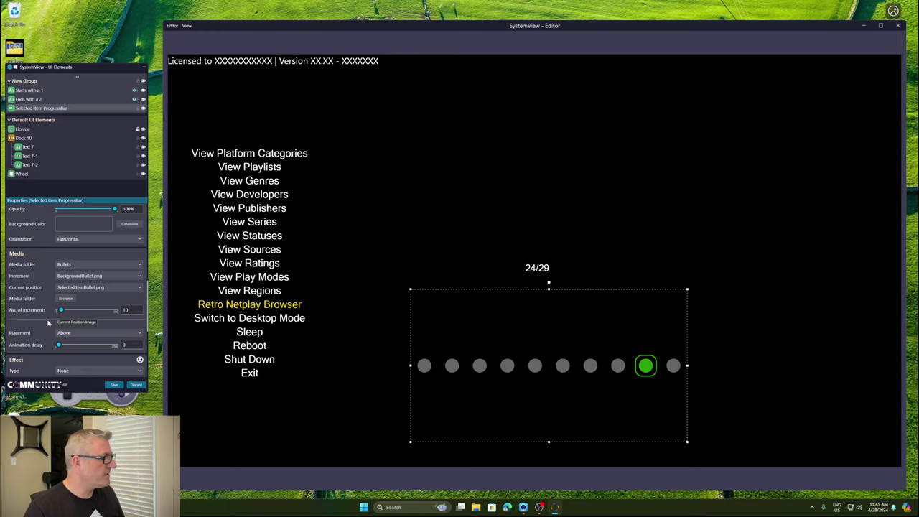
key("Down")
key("Down")
key("Down")
key("Down")
key("Down")
key("Down")
key("Down")
key("Down")
key("Down")
key("Down")
key("Down")
key("Down")
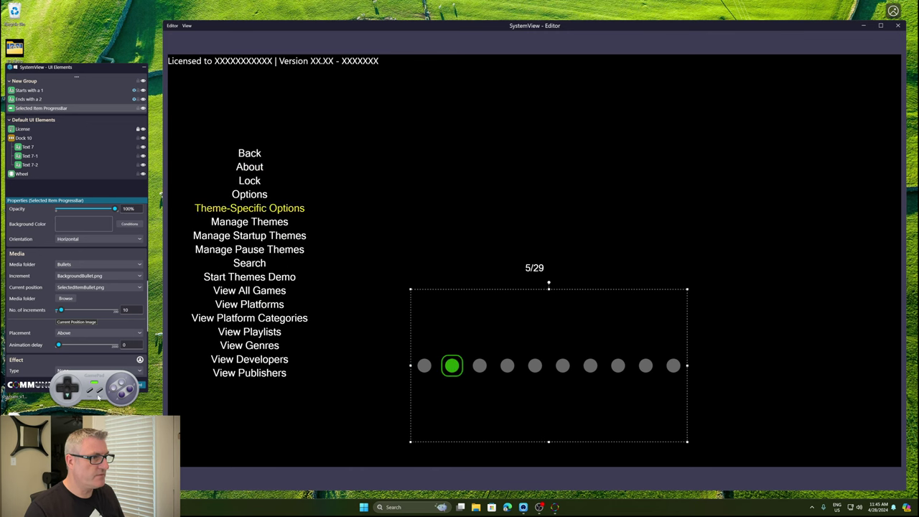
key("Down")
key("Down")
key("Down")
key("Down")
key("Down")
key("Down")
key("Down")
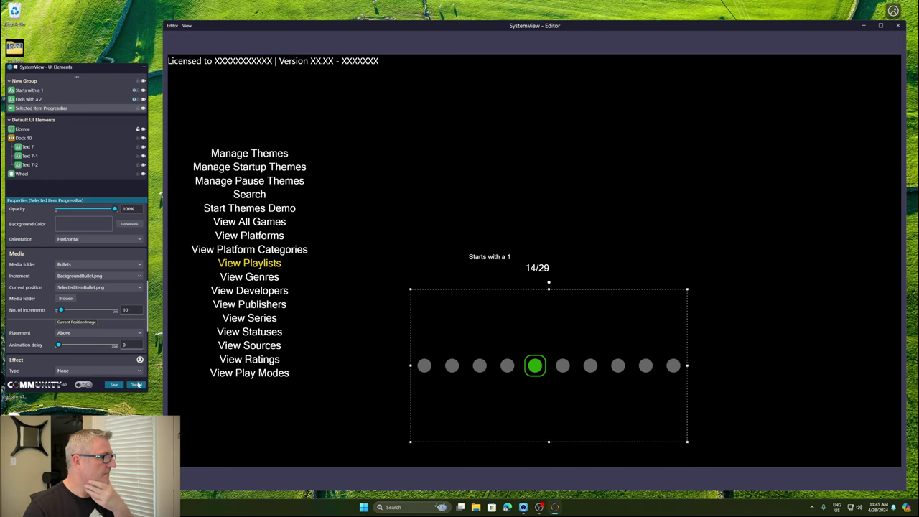
Step: Discard the progress bar edits, close the SystemView editor and switch to HorizontalWheel1GamesView
left_click(136, 385)
left_click(479, 265)
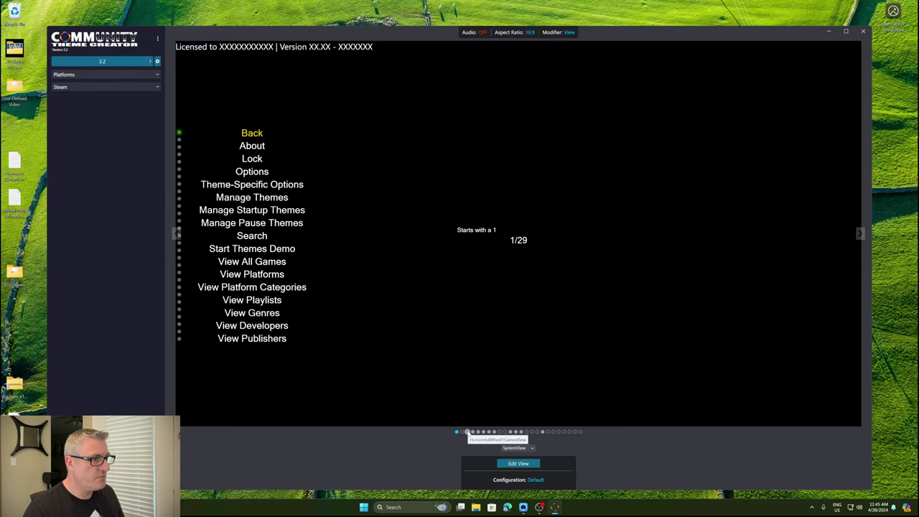
left_click(466, 432)
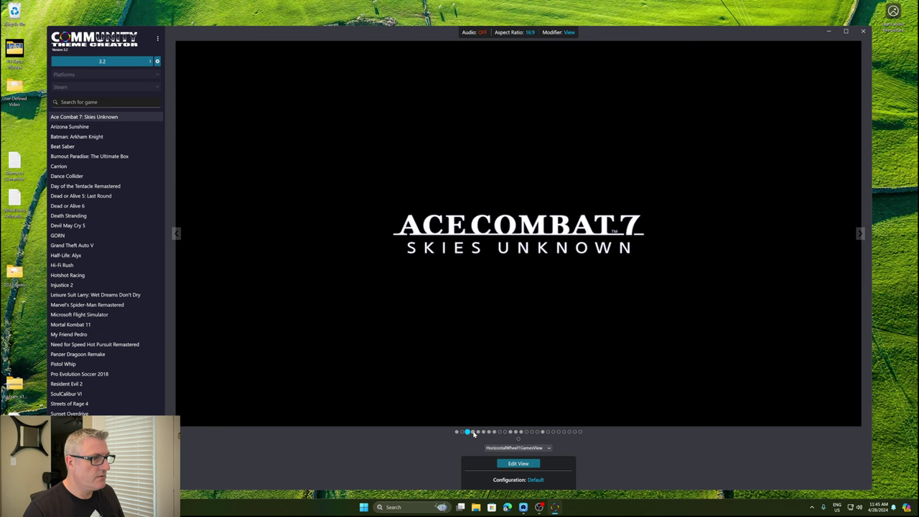
Step: Browse the HorizontalWheel2, logo wheel and PlatformWheel views, then return to SystemView
left_click(474, 431)
left_click(479, 432)
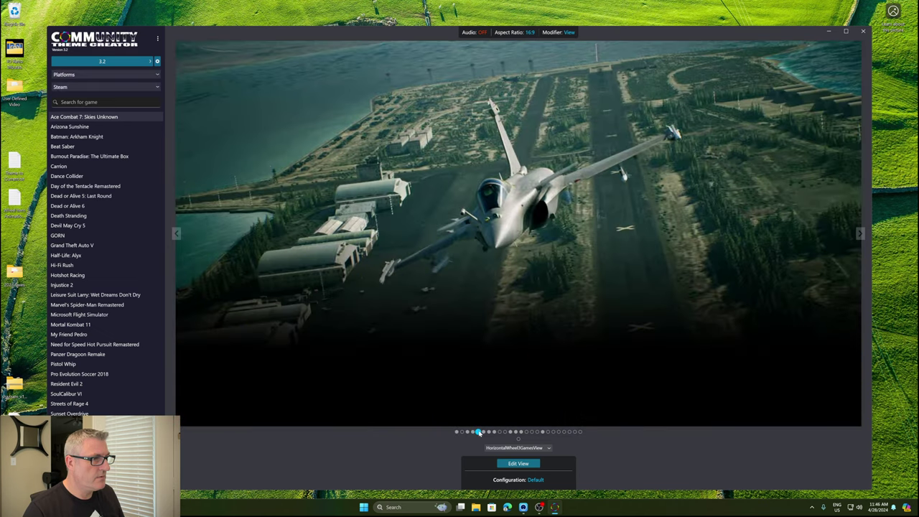
left_click(484, 432)
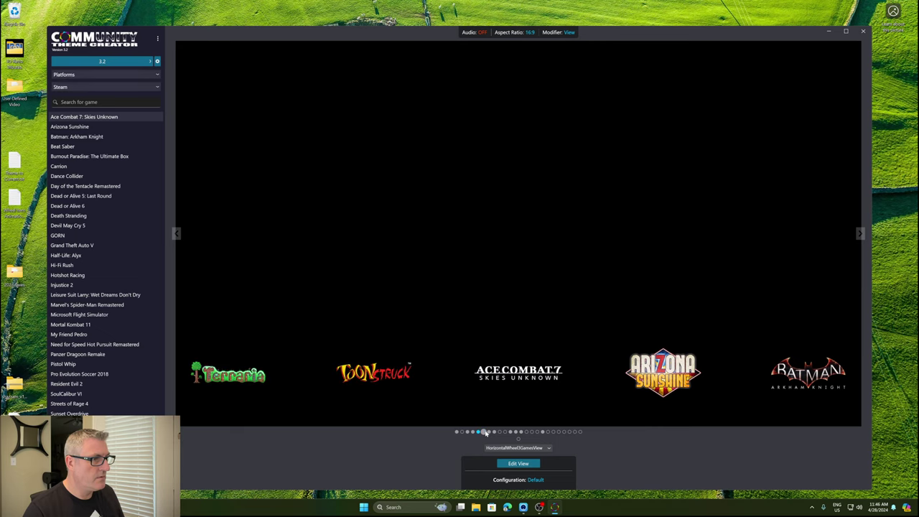
left_click(489, 432)
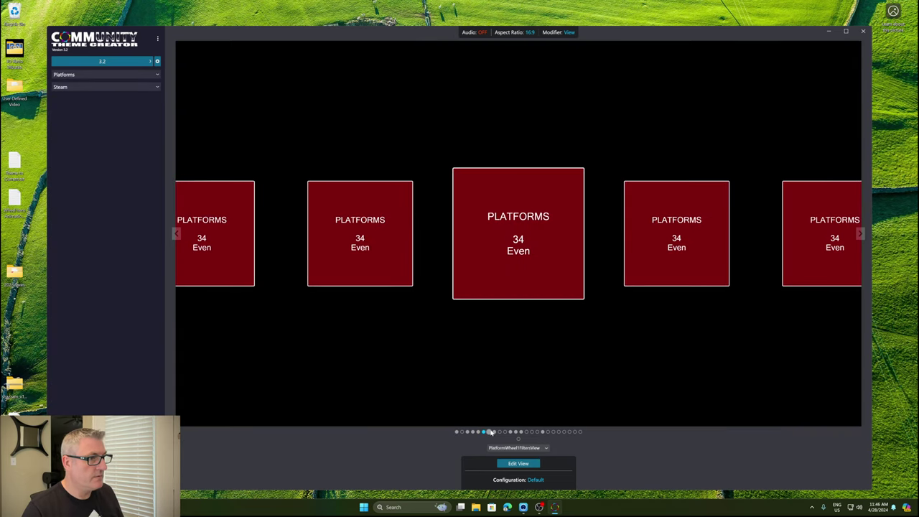
left_click(494, 431)
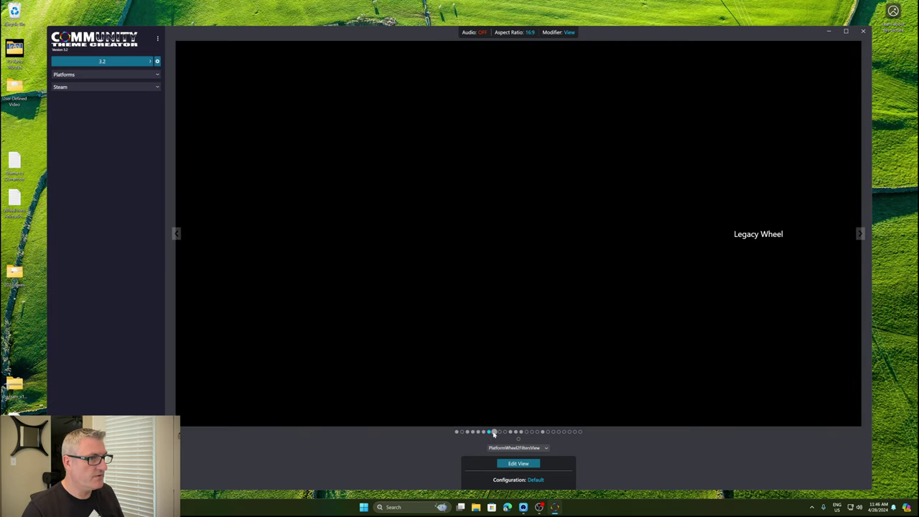
left_click(493, 434)
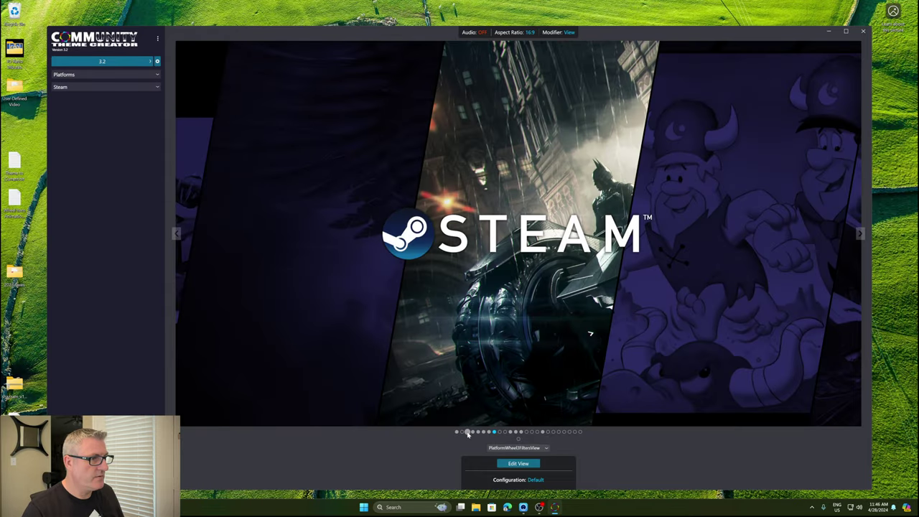
left_click(467, 433)
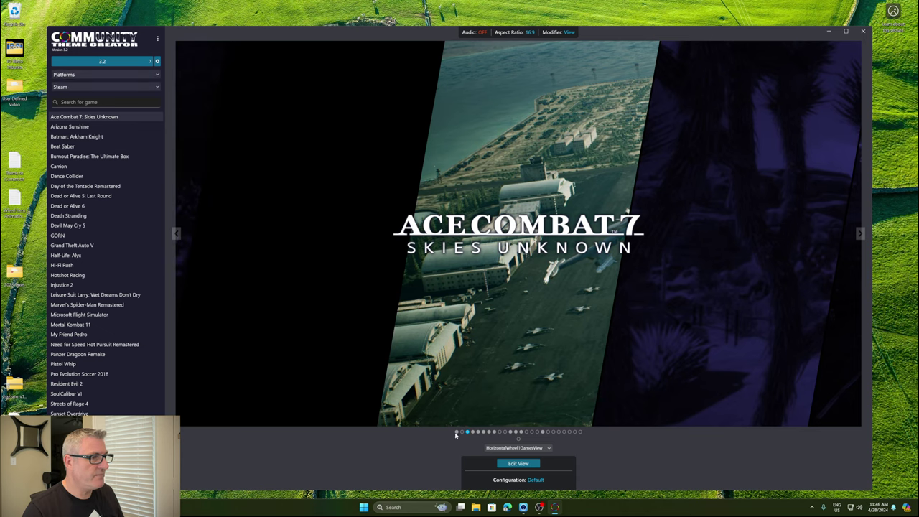
left_click(457, 432)
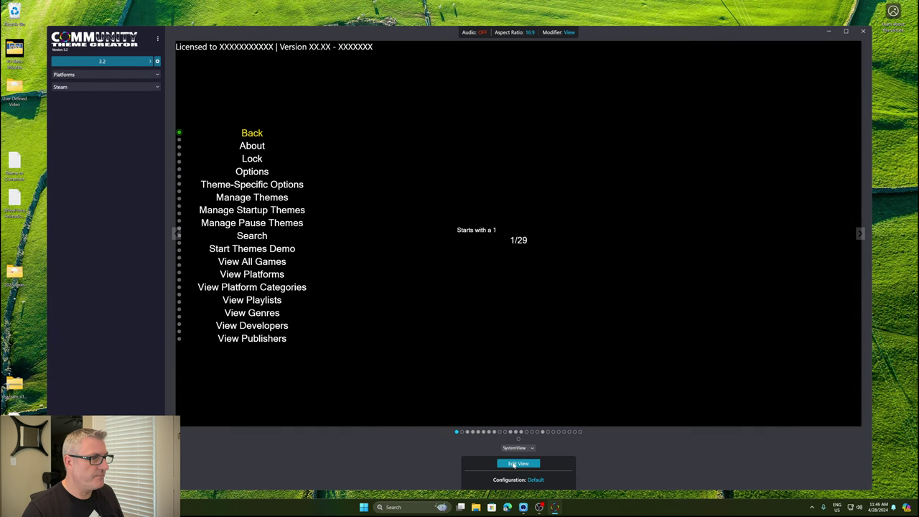
Step: Reopen then discard the SystemView editor, and open the HorizontalWheel2GamesView editor instead
left_click(514, 464)
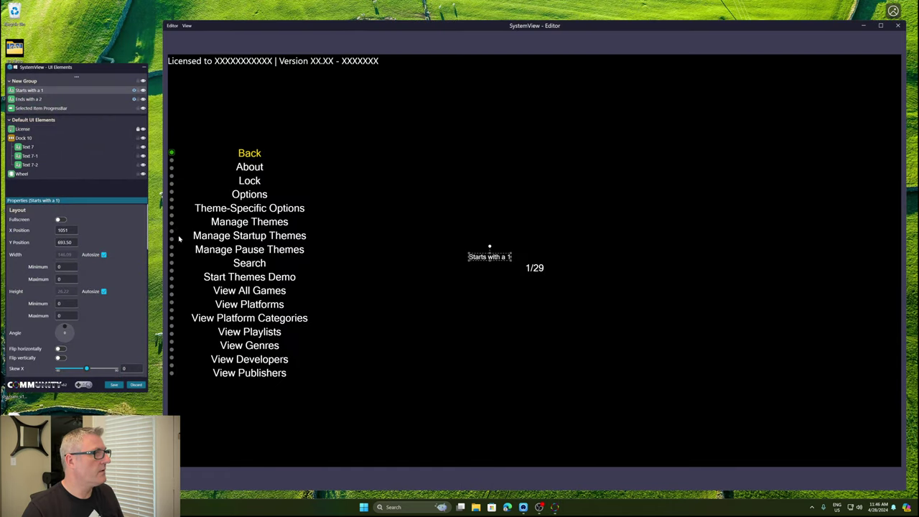
left_click(176, 237)
right_click(174, 225)
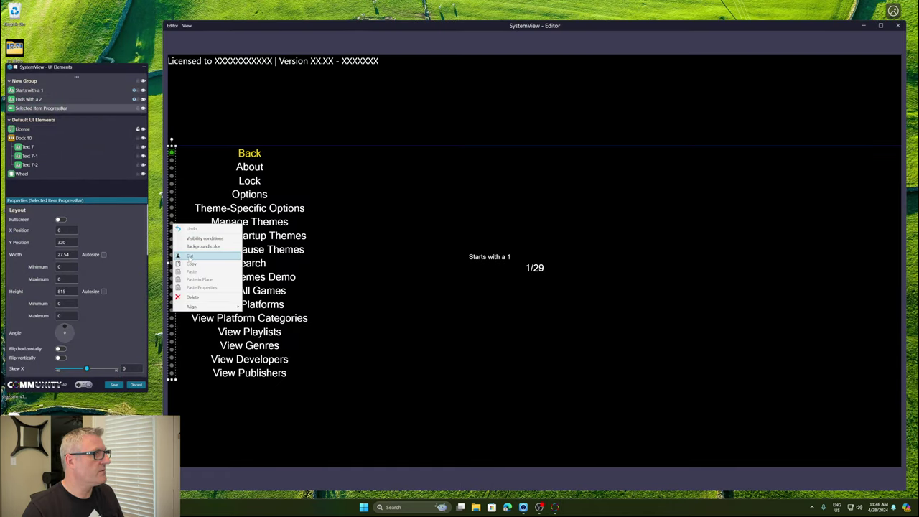
left_click(136, 384)
left_click(135, 384)
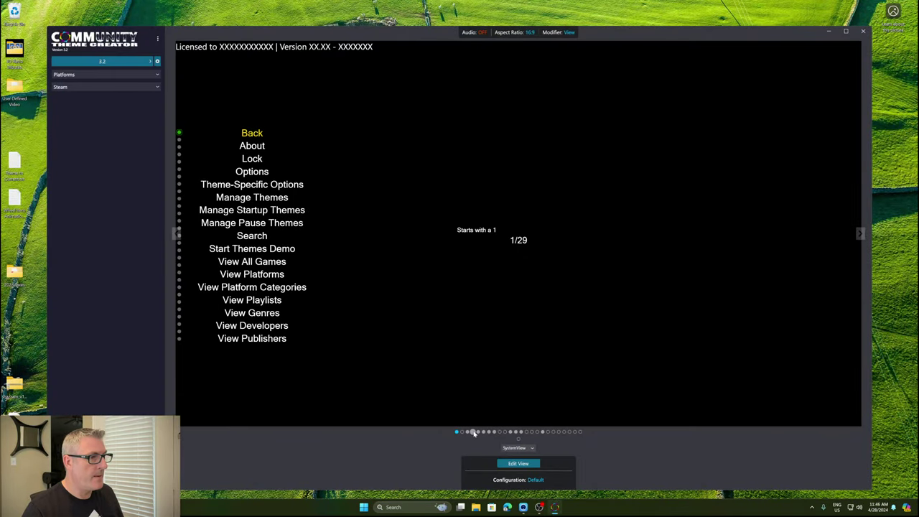
left_click(473, 432)
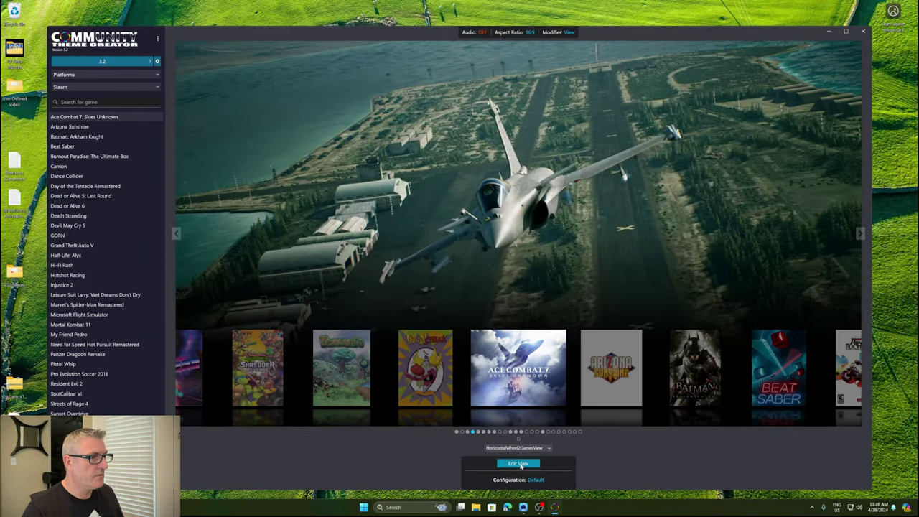
left_click(516, 464)
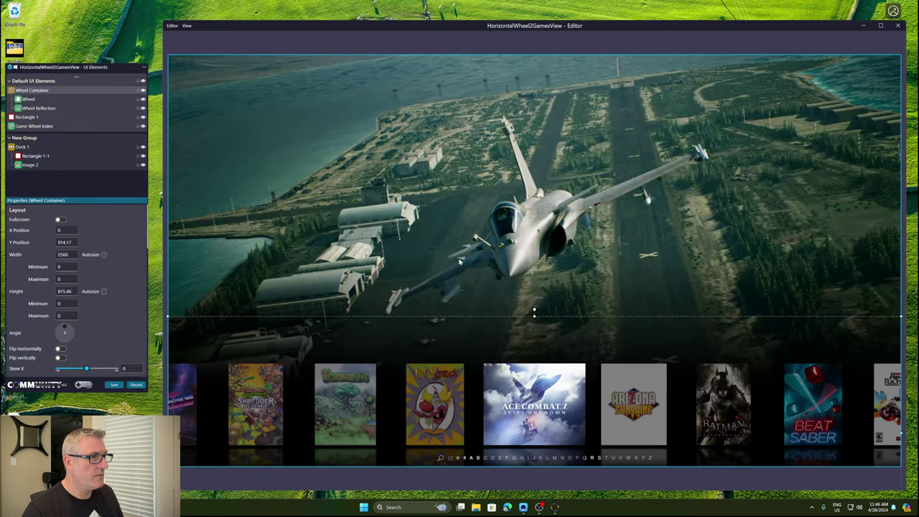
Step: Paste the copied Selected Item ProgressBar in place on the wheel view canvas
left_click(460, 262)
right_click(459, 262)
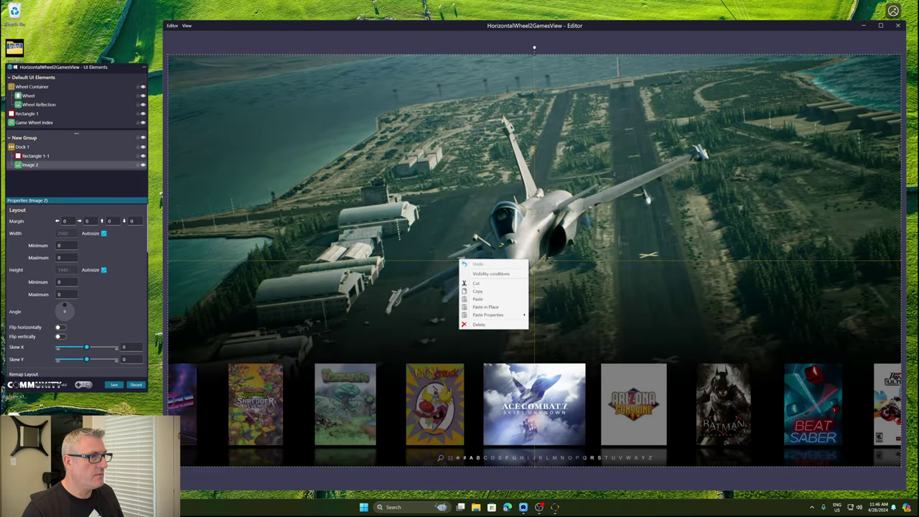
left_click(486, 308)
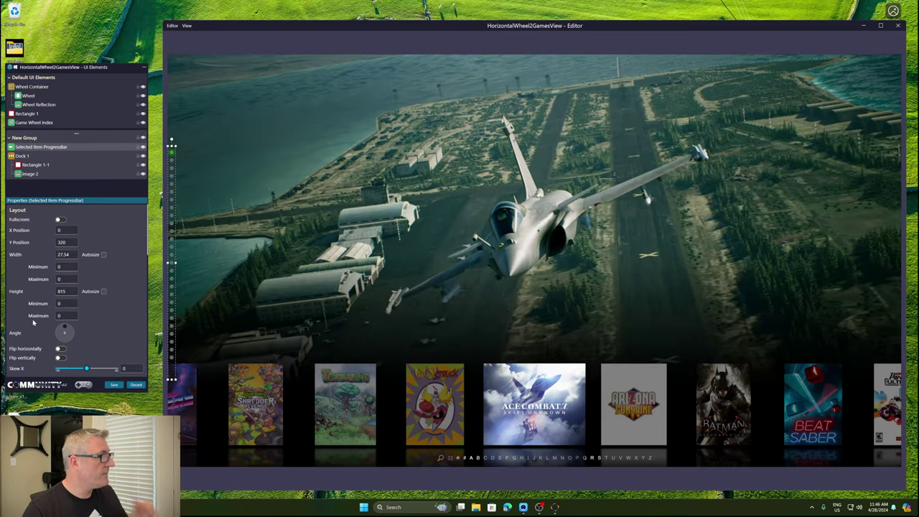
Step: Set the progress bar's Orientation to Horizontal
scroll(33, 328, "down", 4)
scroll(33, 321, "down", 1)
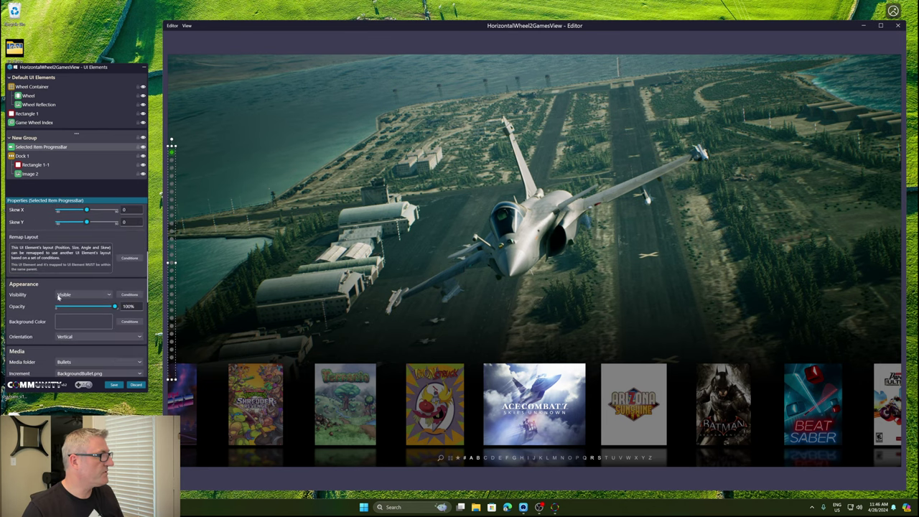
scroll(45, 321, "down", 2)
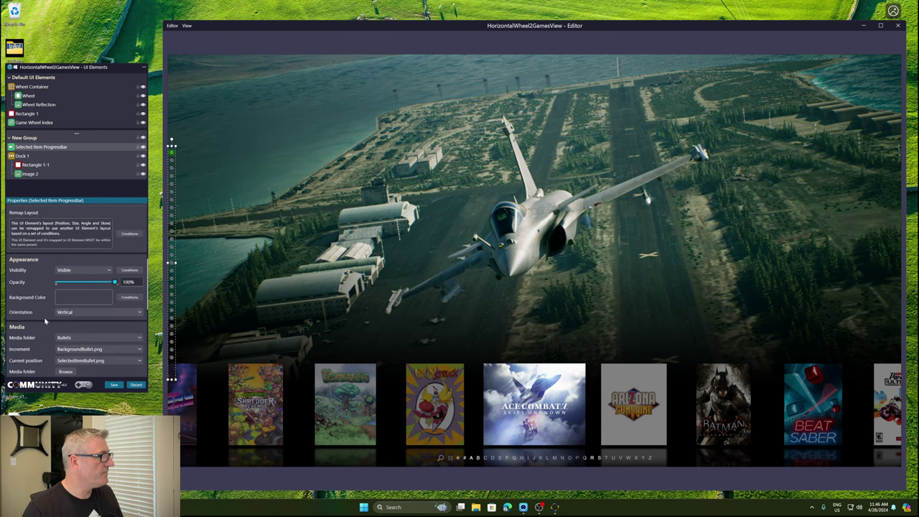
left_click(81, 314)
left_click(76, 329)
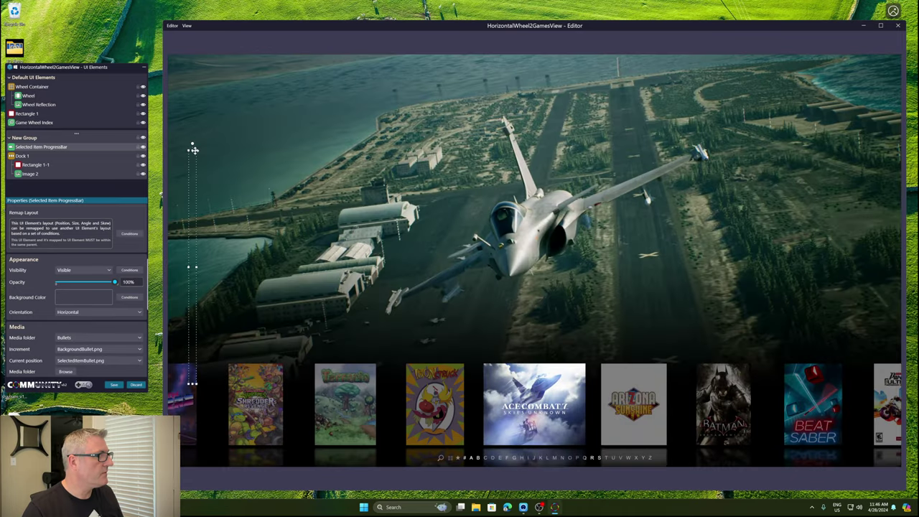
Step: Drag the dotted bar above the centre cover and shift the Wheel slightly up-left
left_click_drag(194, 150, 623, 327)
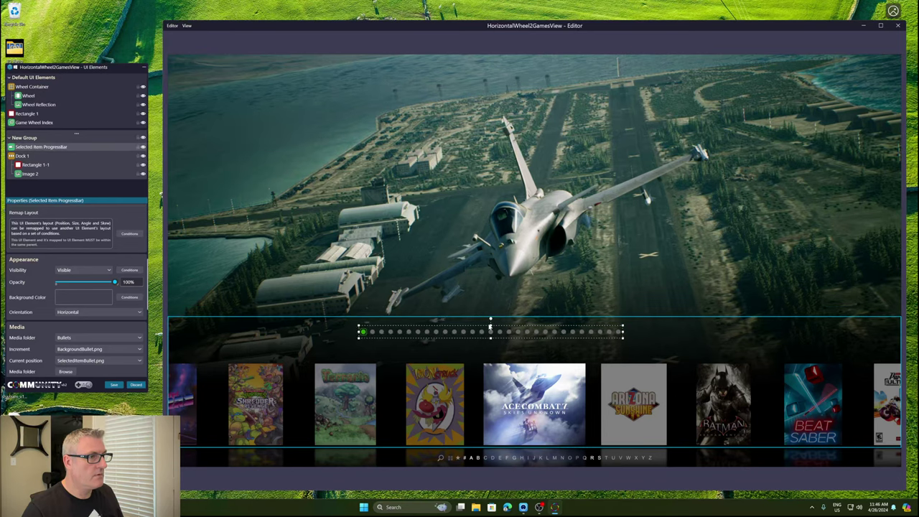
left_click_drag(491, 326, 494, 333)
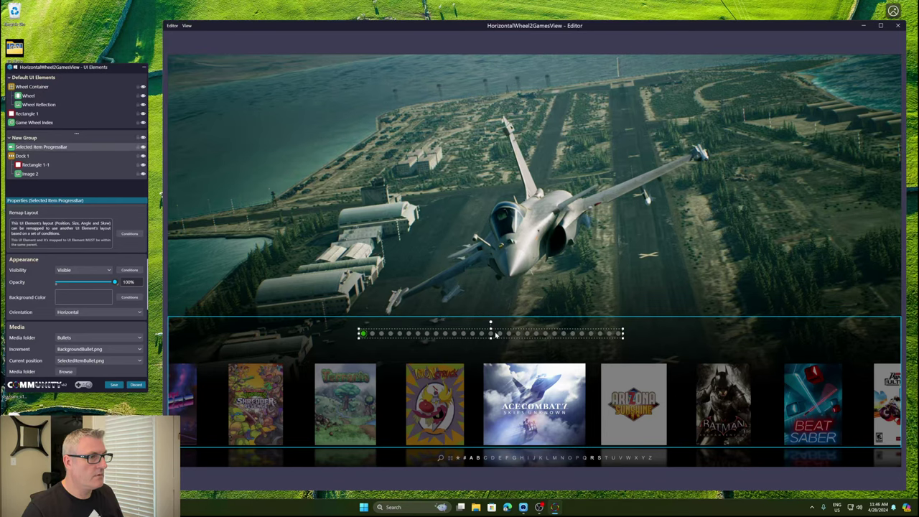
left_click(513, 343)
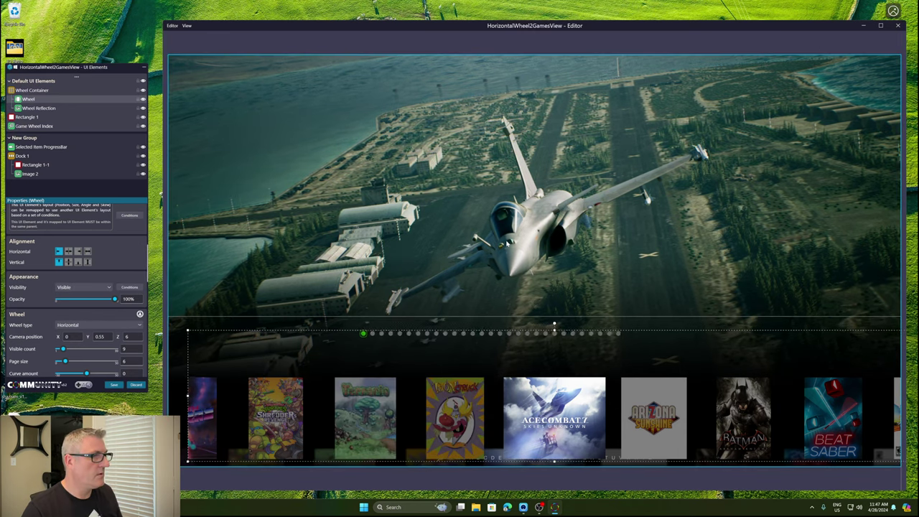
left_click_drag(514, 349, 493, 336)
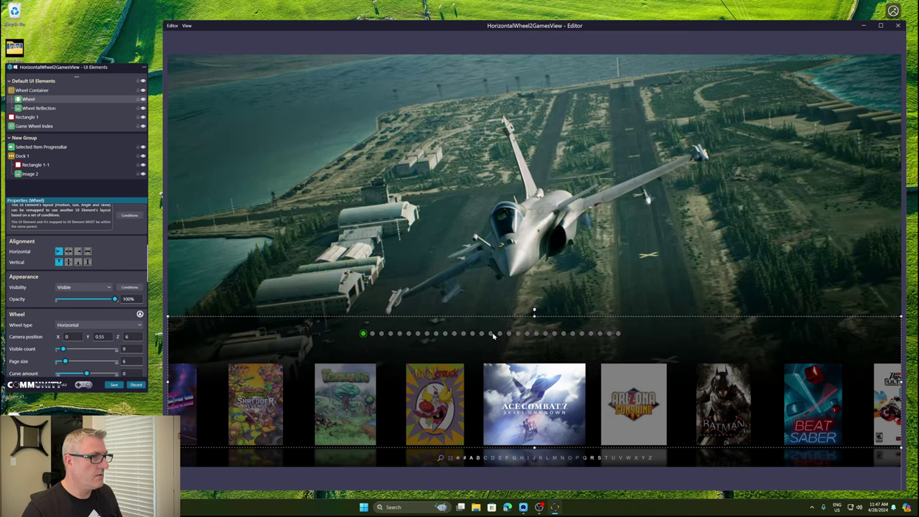
Step: Align the progress bar to bottom-center, then nudge it up one step
right_click(53, 147)
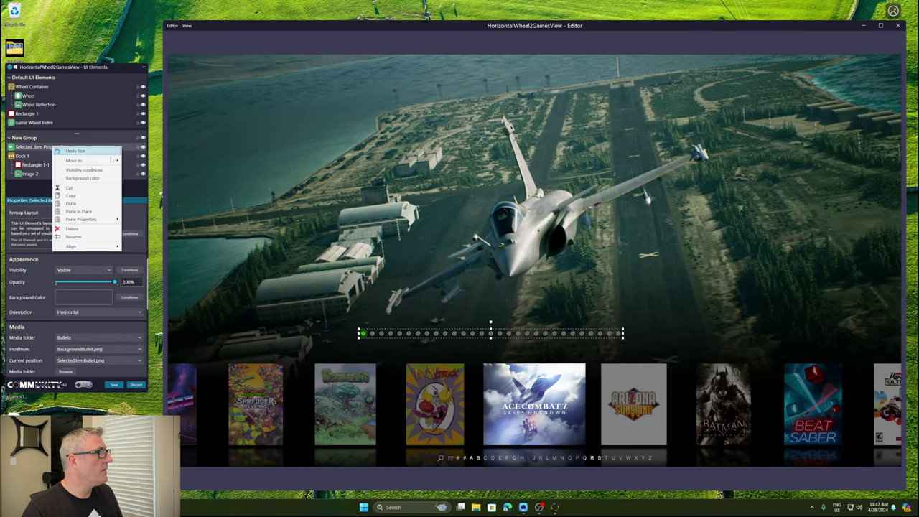
mouse_move(93, 246)
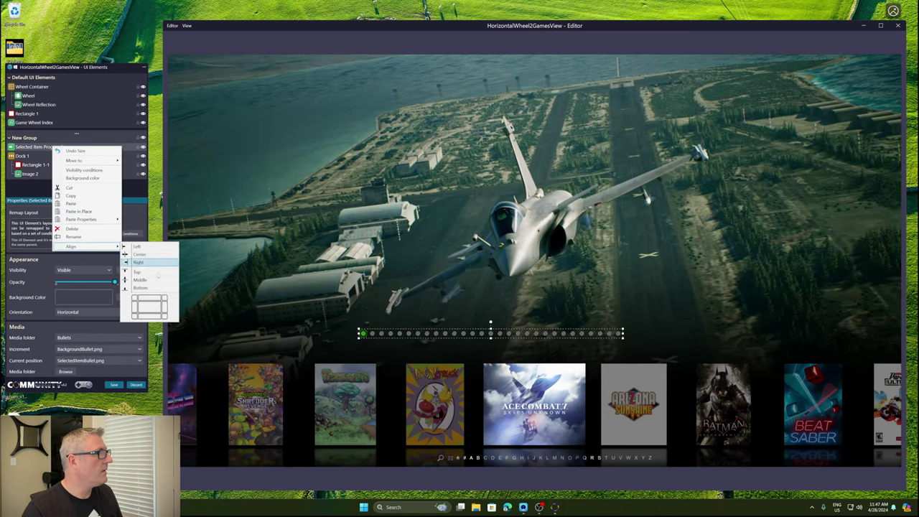
left_click(153, 313)
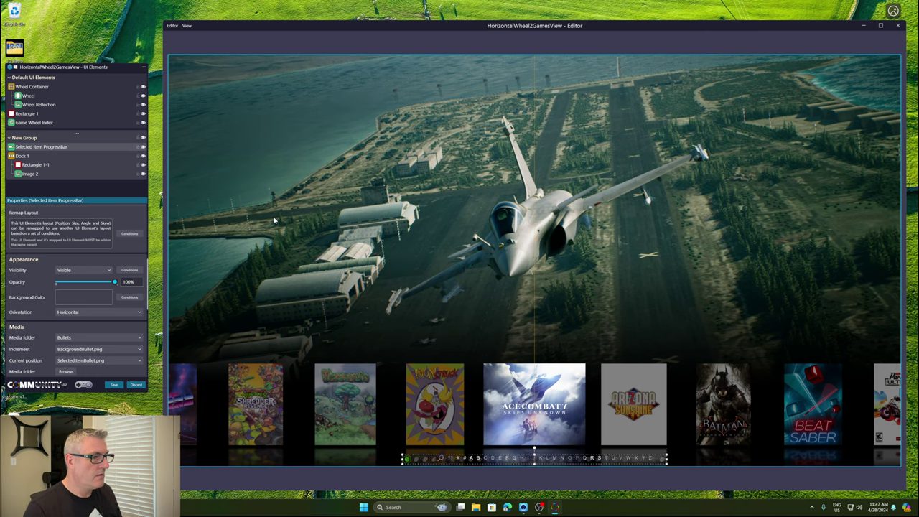
key("Up")
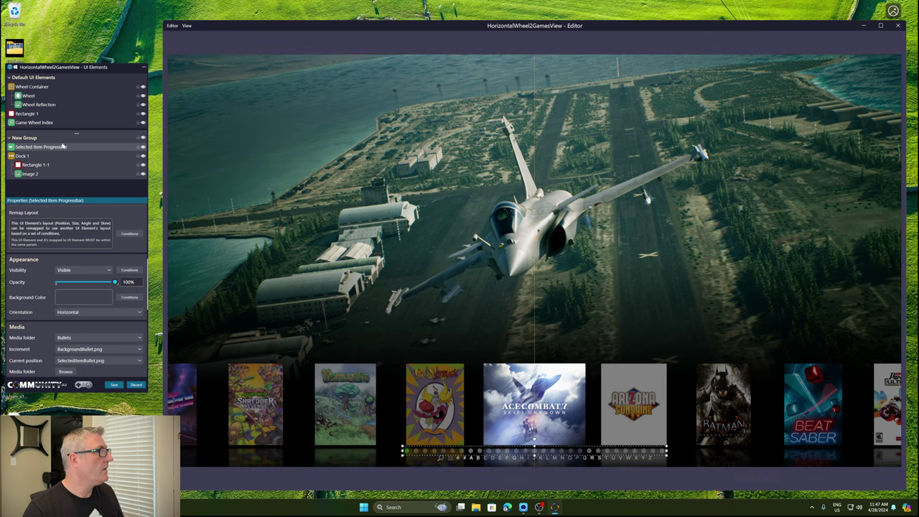
Step: Move the ProgressBar layer above Wheel Container and step six games forward to watch the dots
left_click_drag(57, 149, 12, 87)
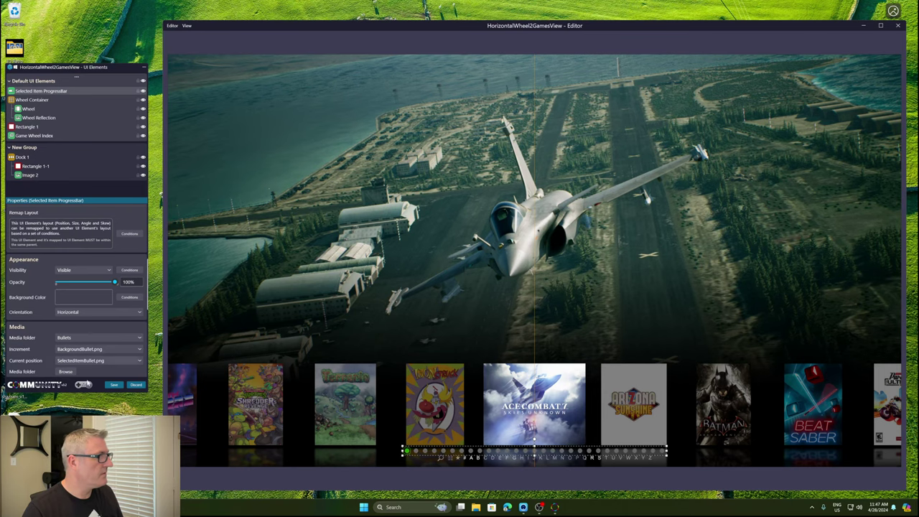
mouse_move(85, 386)
key("Right")
key("Right")
key("Right")
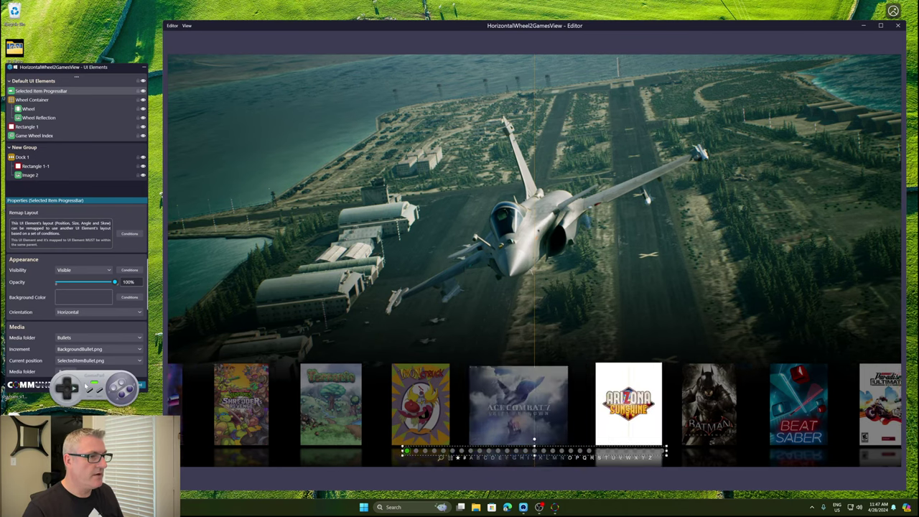
key("Right")
key("Right")
key("Right")
key("Right")
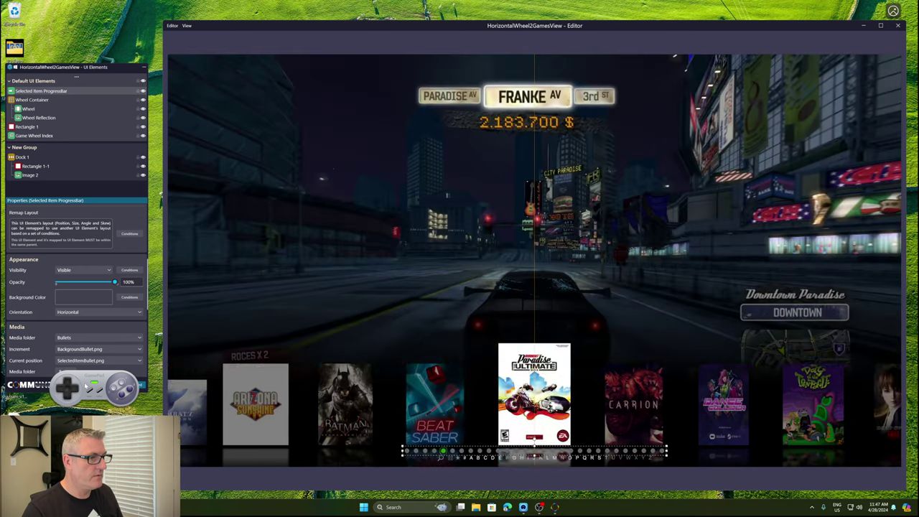
key("Right")
key("Right")
key("Right")
key("Right")
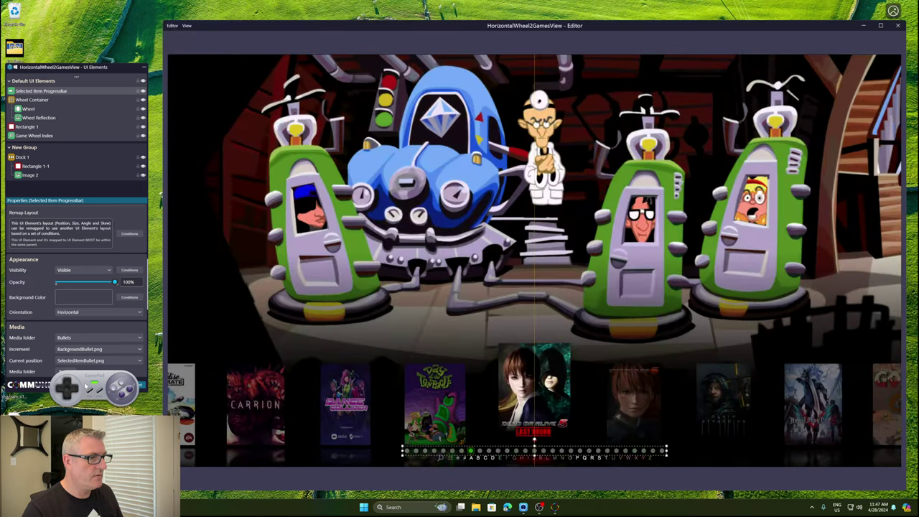
key("Right")
key("Right")
key("Right")
key("Right")
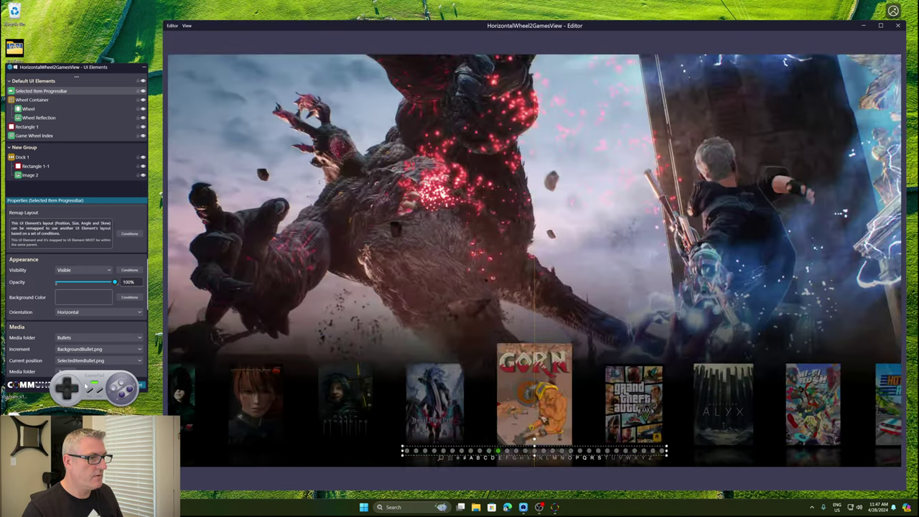
key("Right")
key("Right")
key("Right")
key("Right")
key("Right")
key("Right")
key("Right")
key("Right")
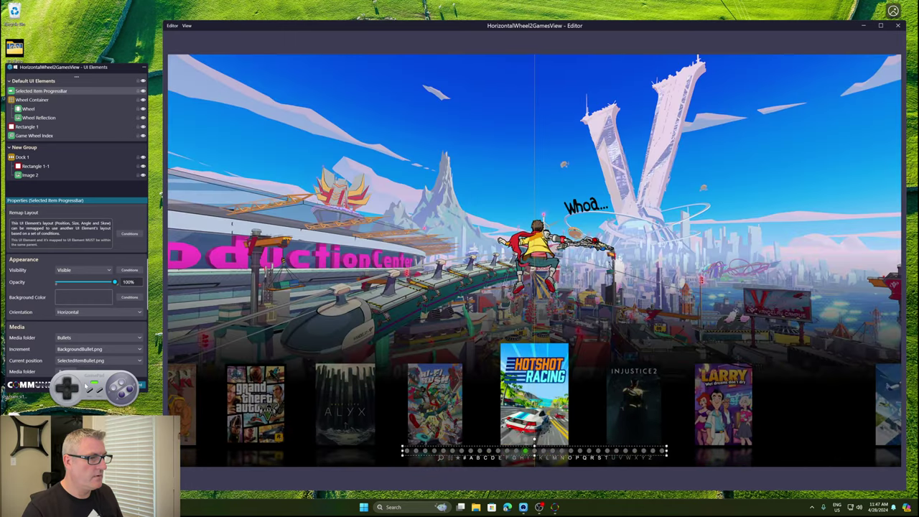
key("Right")
key("Right")
key("Right")
key("Right")
key("Right")
key("Right")
key("Right")
key("Right")
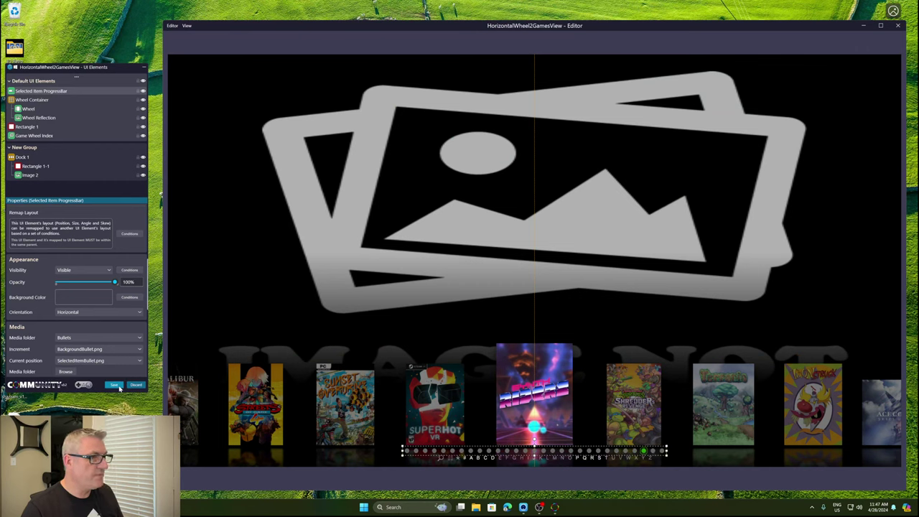
Step: Set No. of increments to 50 and save the HorizontalWheel2GamesView
scroll(68, 328, "down", 1)
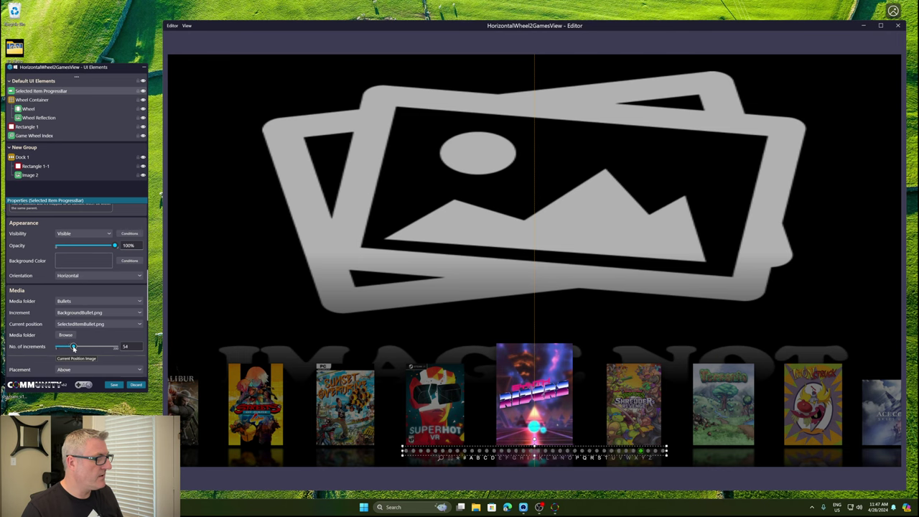
left_click_drag(71, 348, 73, 349)
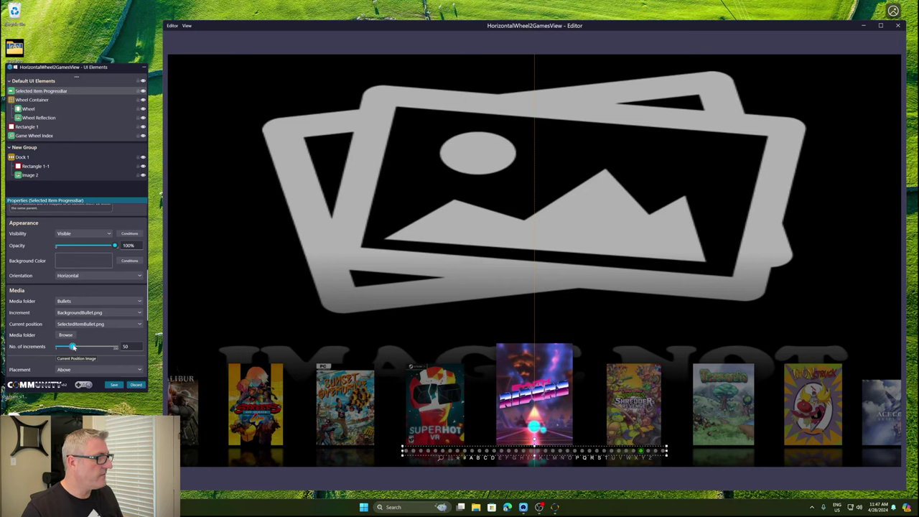
left_click(113, 386)
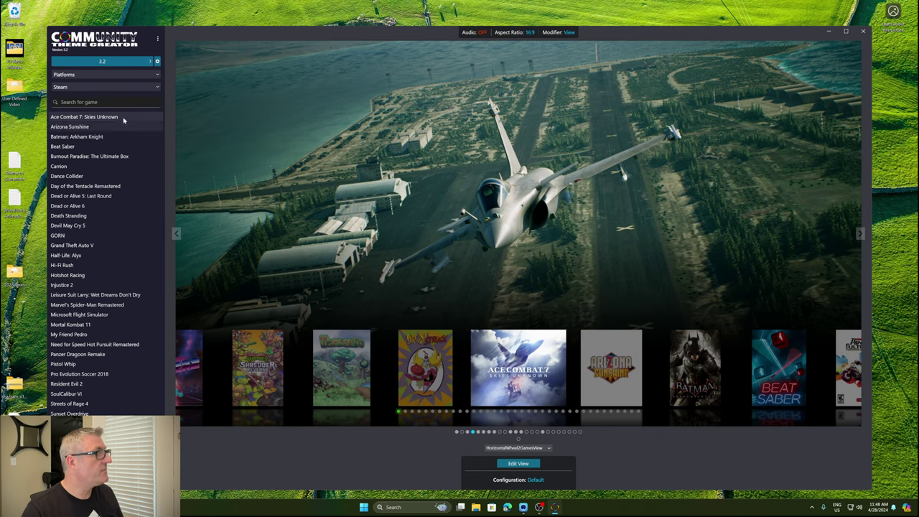
Step: Switch the preview's game list to the Sony PSP platform
left_click(104, 87)
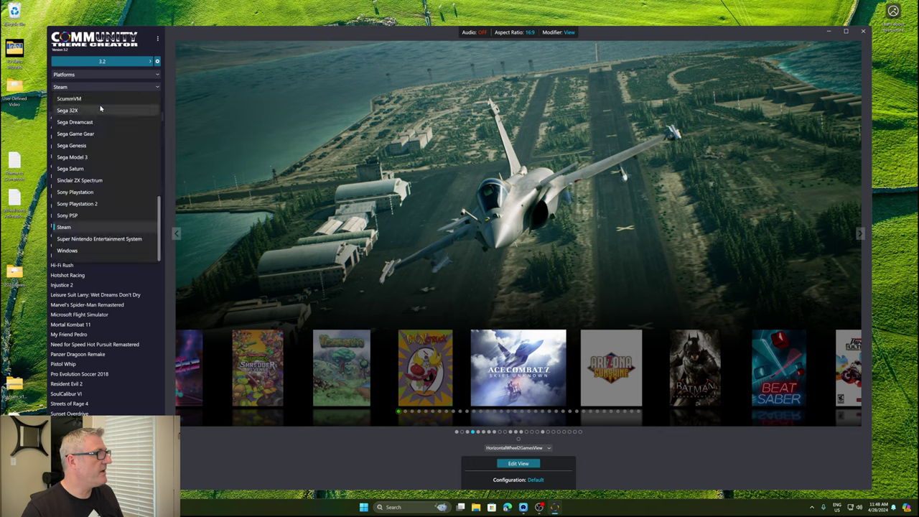
scroll(106, 133, "up", 3)
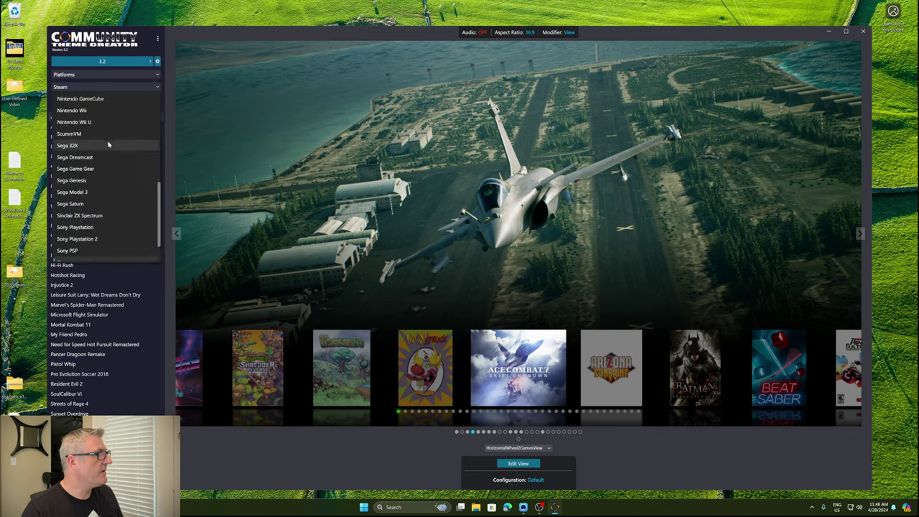
scroll(109, 148, "down", 1)
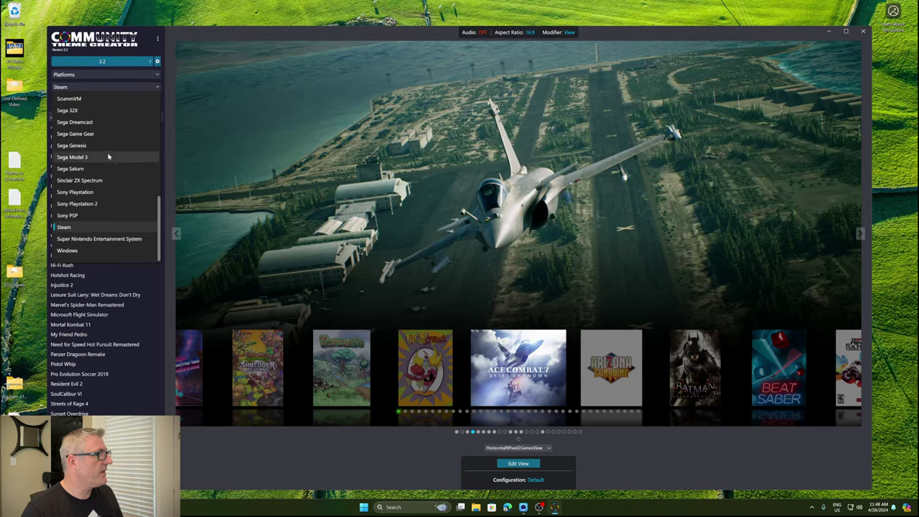
left_click(79, 218)
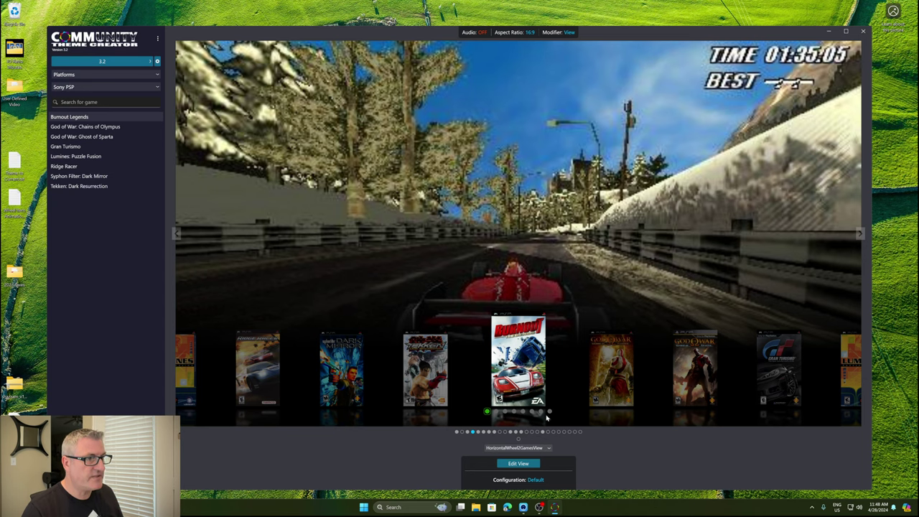
Step: Centre God of War: Chains of Olympus, Tekken: Dark Resurrection and then Gran Turismo
left_click(86, 127)
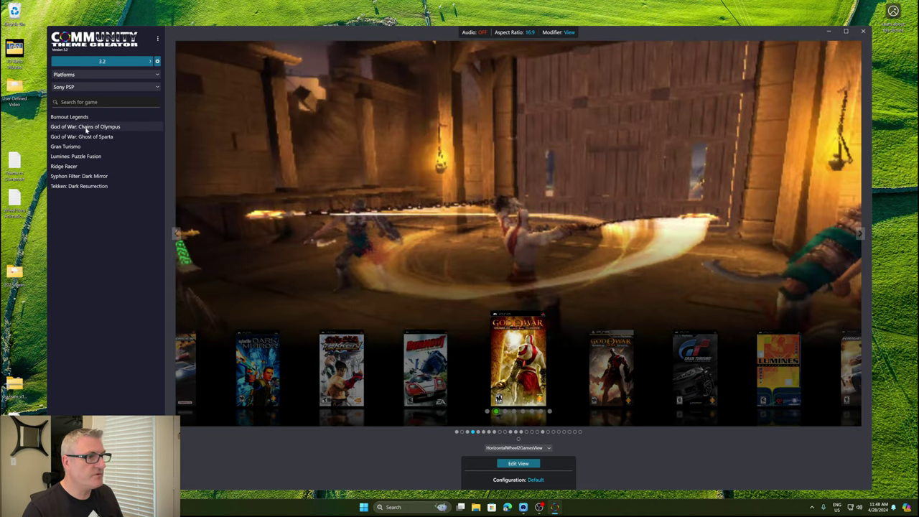
key("Down")
key("Down")
key("Down")
key("Down")
key("Down")
key("Down")
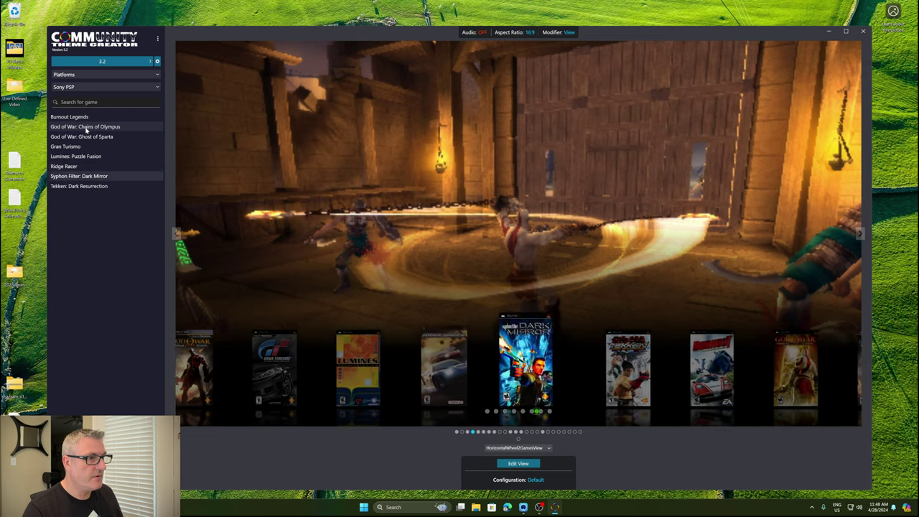
left_click(86, 128)
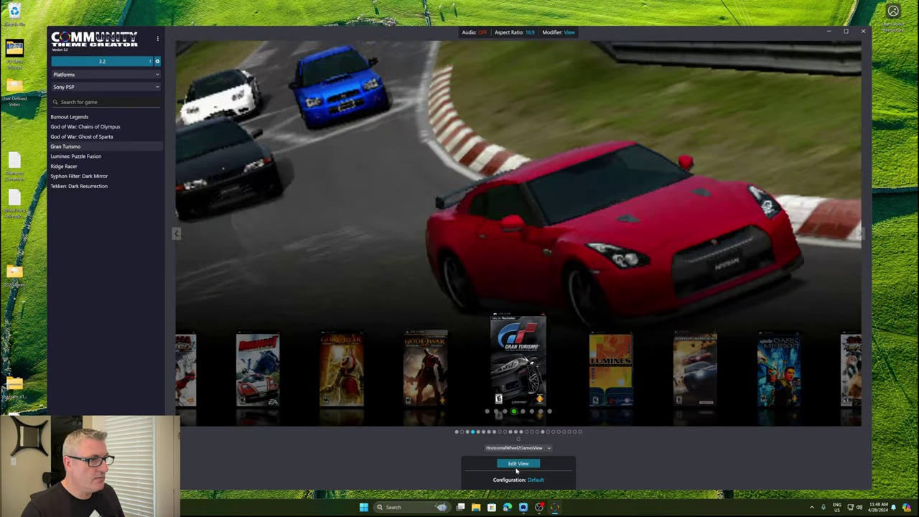
Step: Reopen the wheel view editor, check No. of increments is 50, and save it
left_click(516, 464)
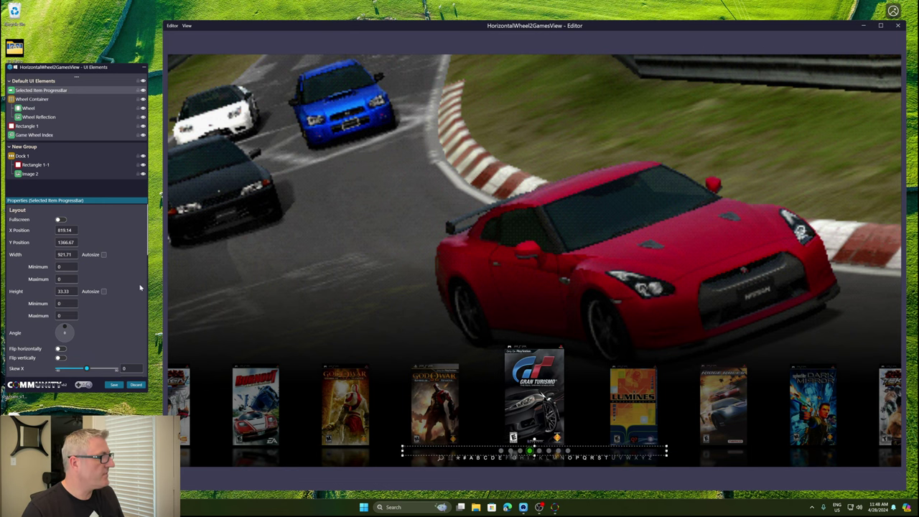
scroll(142, 289, "down", 5)
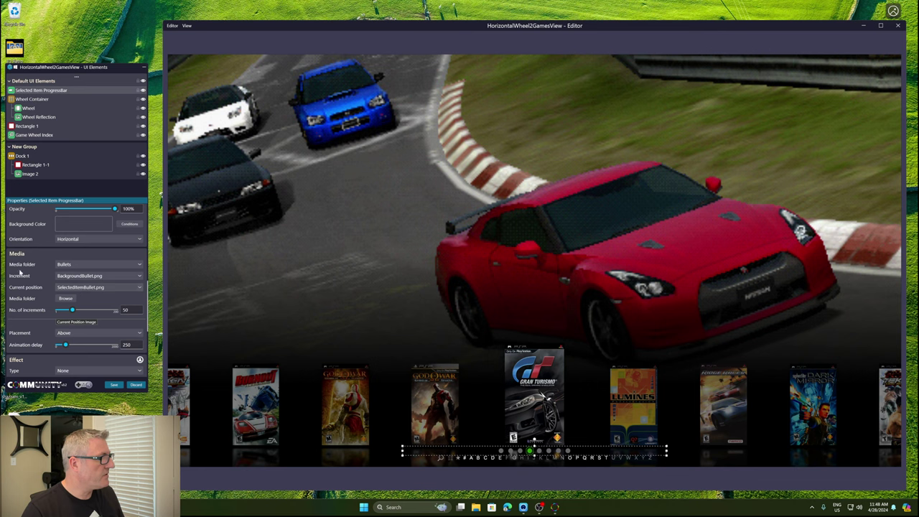
scroll(43, 266, "down", 1)
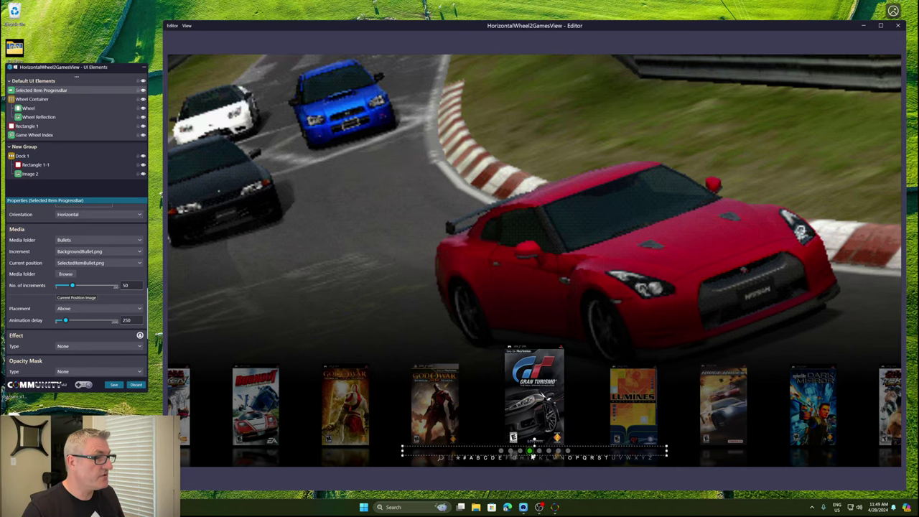
left_click(113, 386)
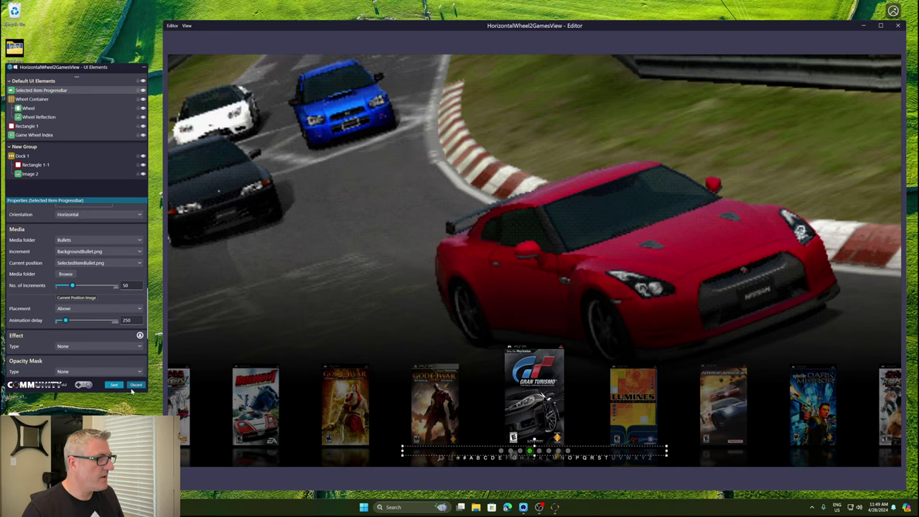
left_click(111, 386)
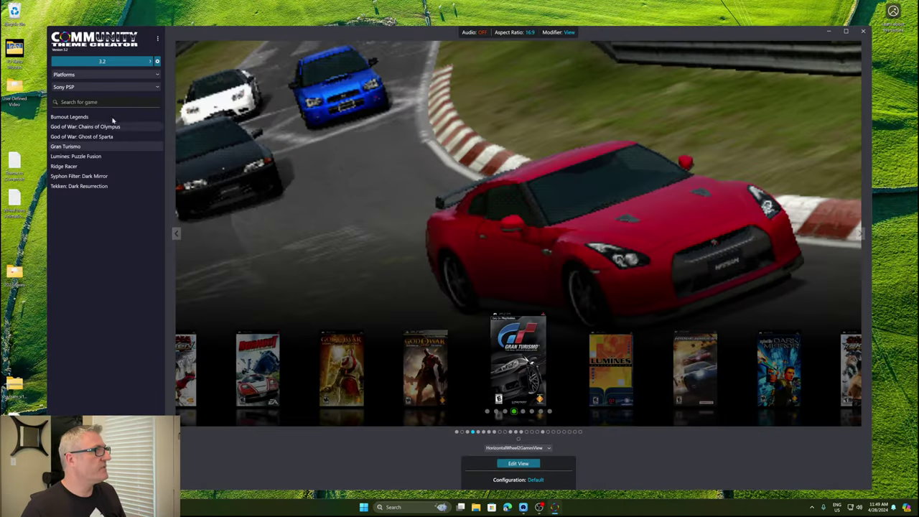
Step: Open the SystemView editor and show its Editor menu
left_click(456, 432)
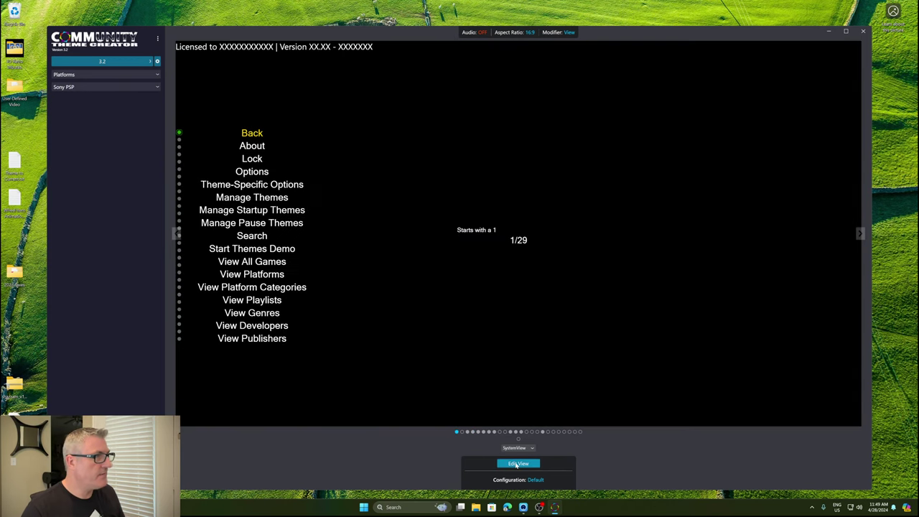
left_click(511, 464)
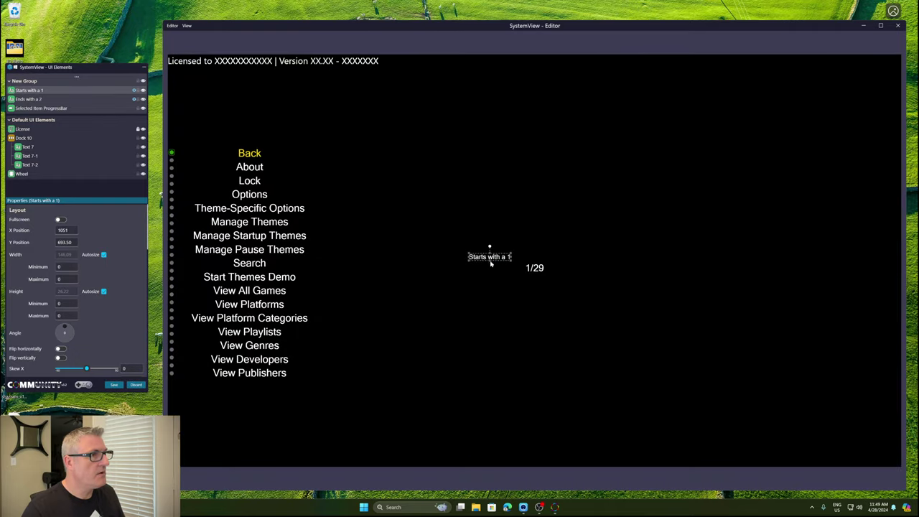
left_click(175, 26)
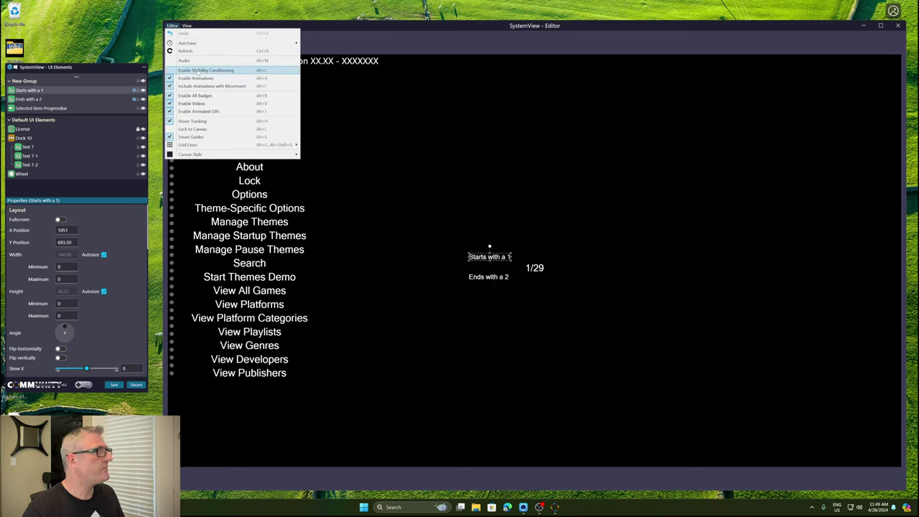
Step: Enable Visibility Conditioning and move the menu selection to About
left_click(206, 69)
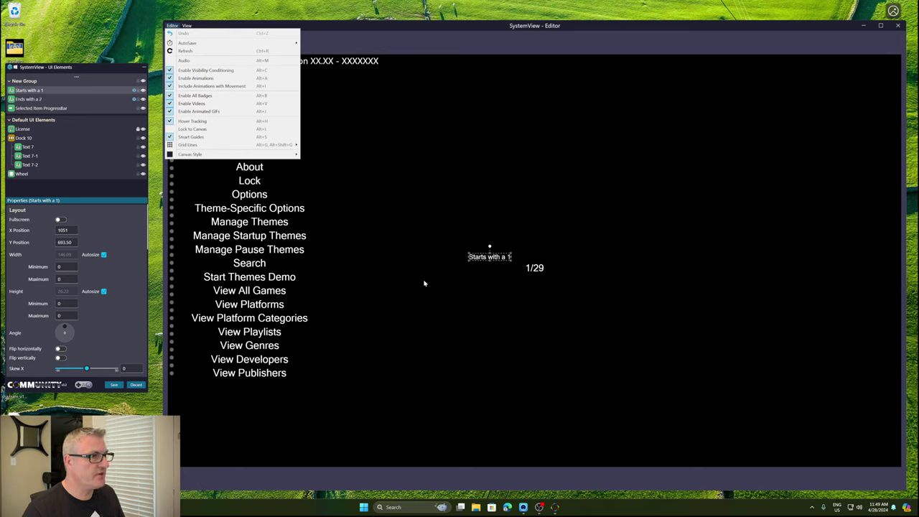
left_click(460, 282)
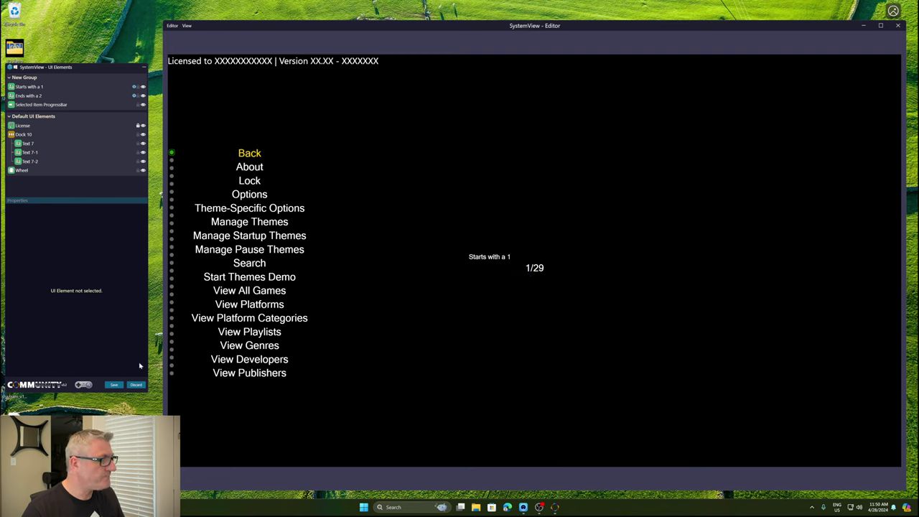
mouse_move(85, 385)
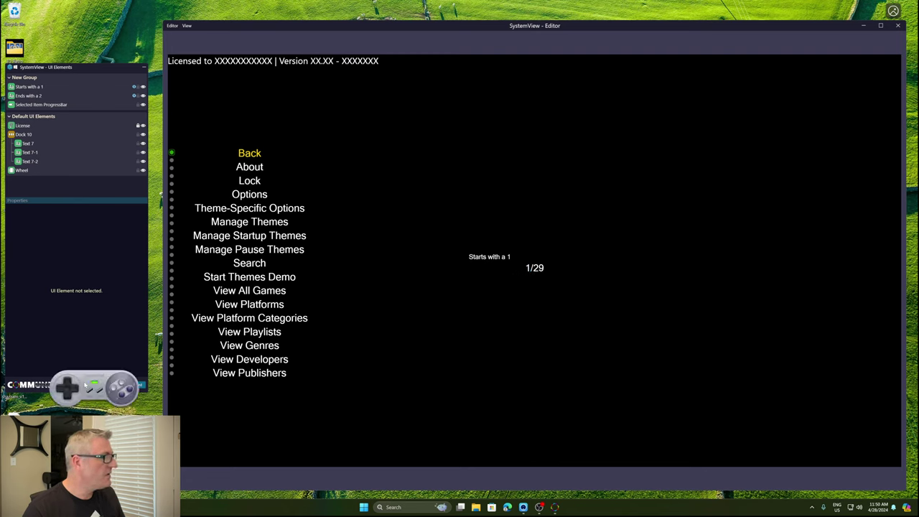
key("Down")
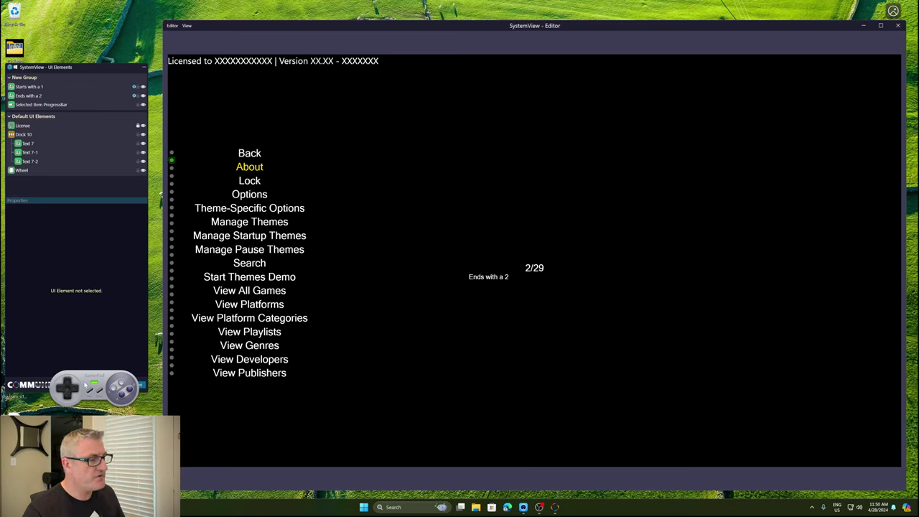
Step: Step the SystemView menu down to View Series, checking which label appears
key("Down")
key("Down")
key("Down")
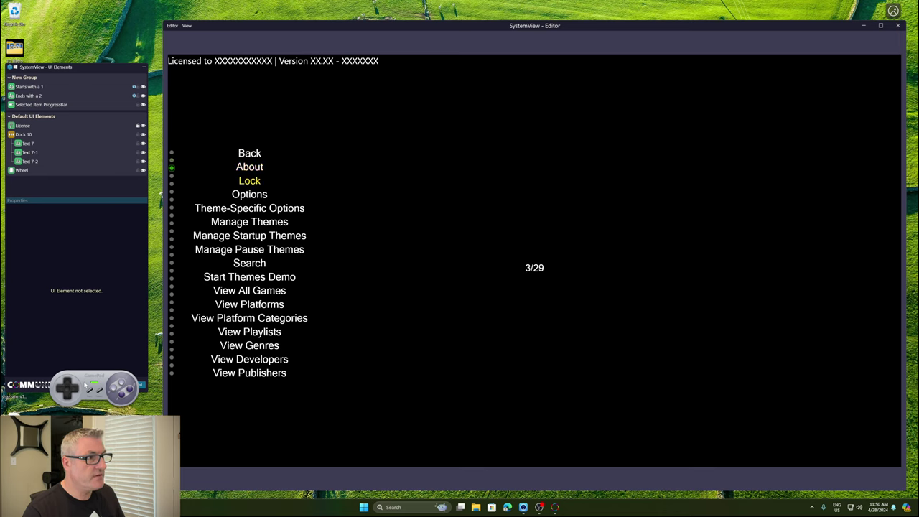
key("Down")
key("Down")
key("Down")
key("Down")
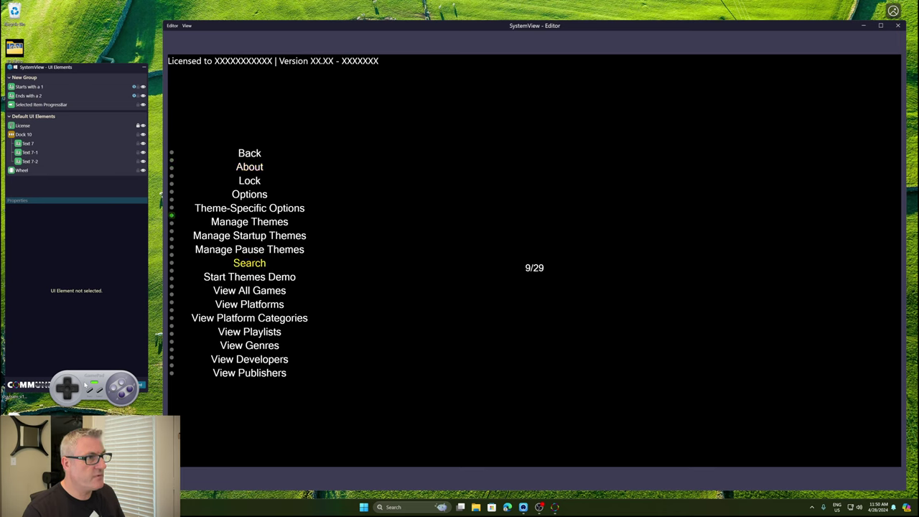
key("Down")
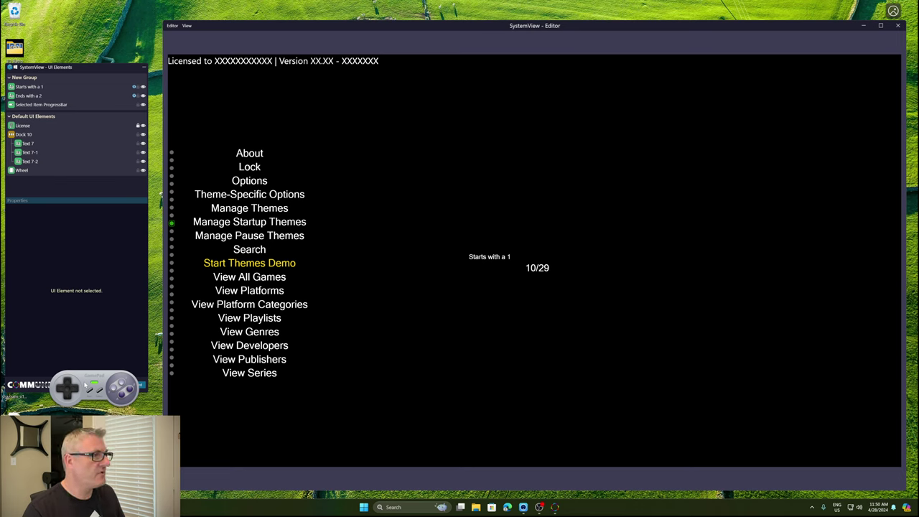
key("Down")
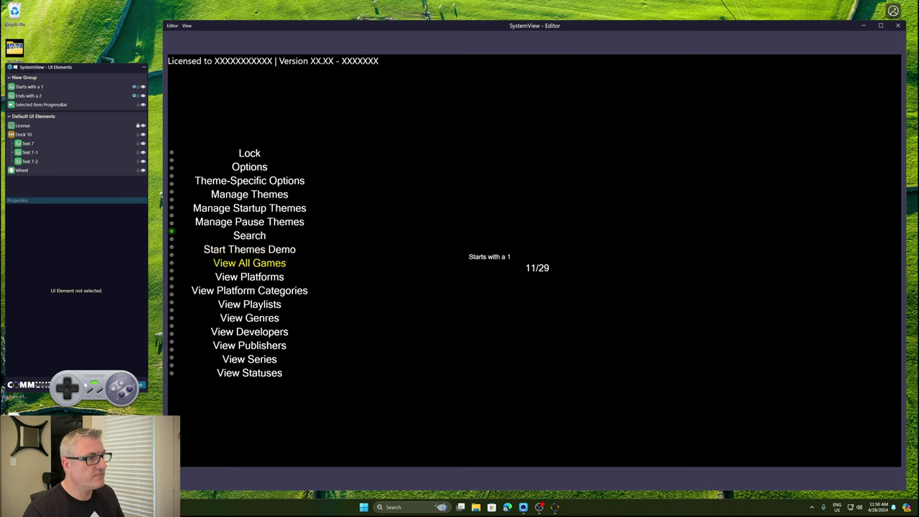
key("Down")
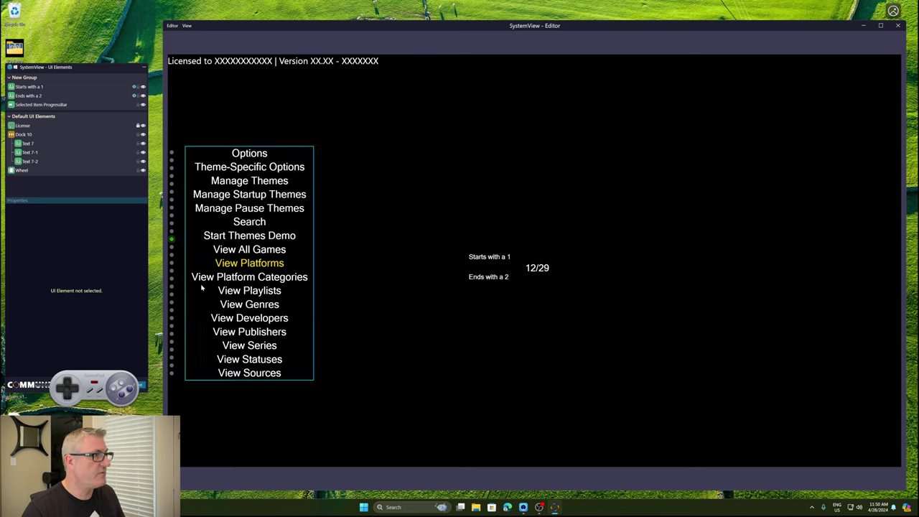
key("Down")
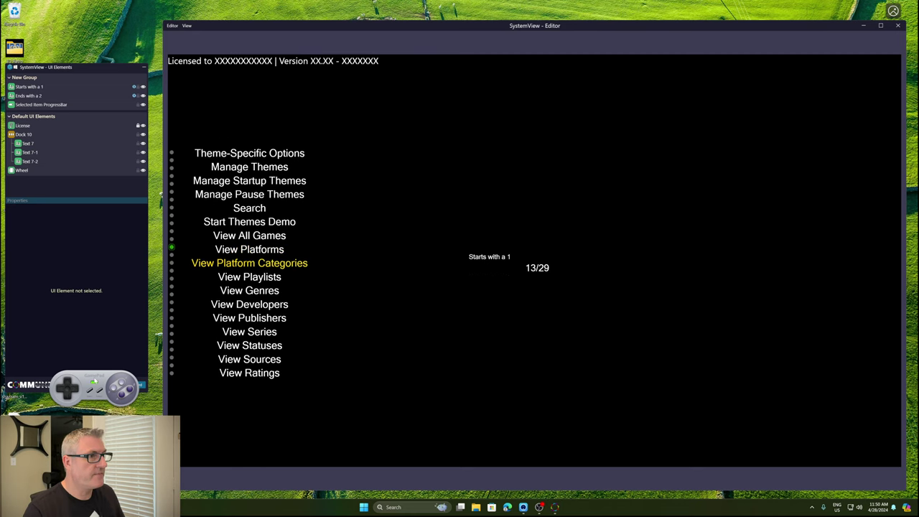
key("Down")
key("Down")
key("Down")
key("Down")
key("Down")
key("Down")
key("Down")
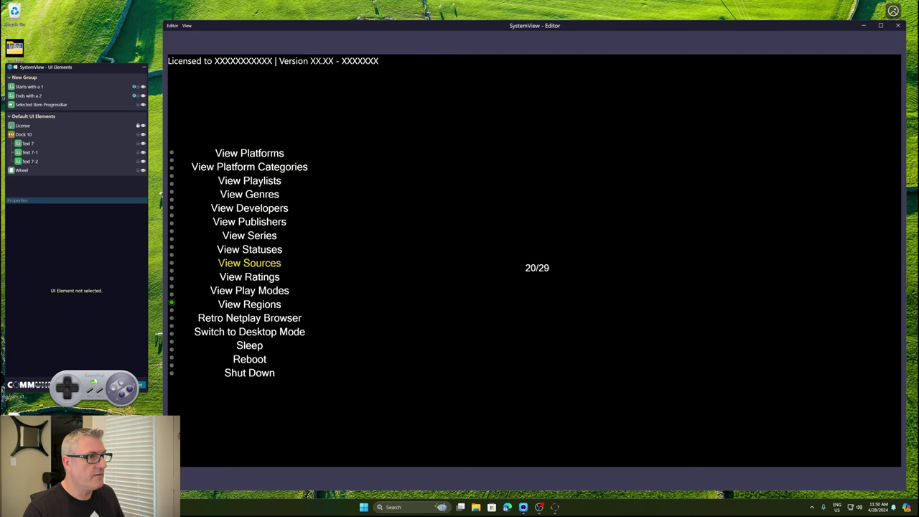
key("Down")
key("Down")
key("Up")
key("Up")
key("Up")
key("Up")
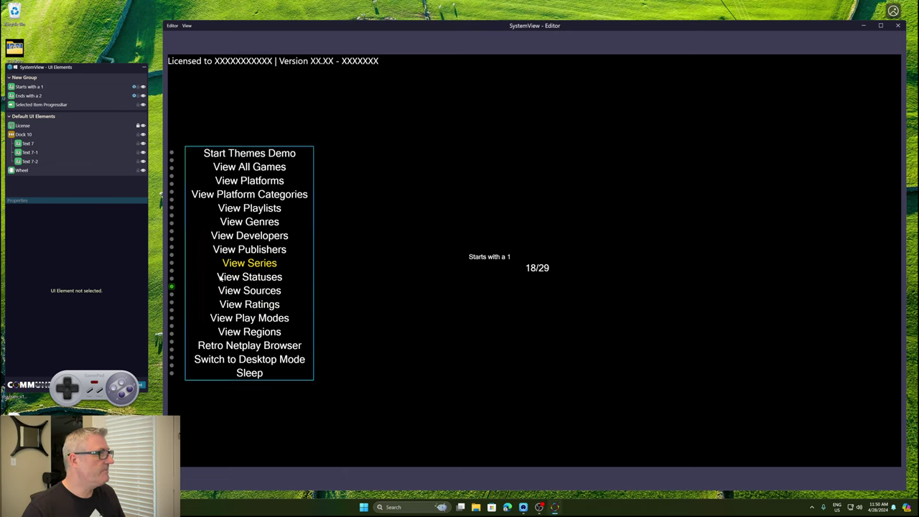
left_click(506, 257)
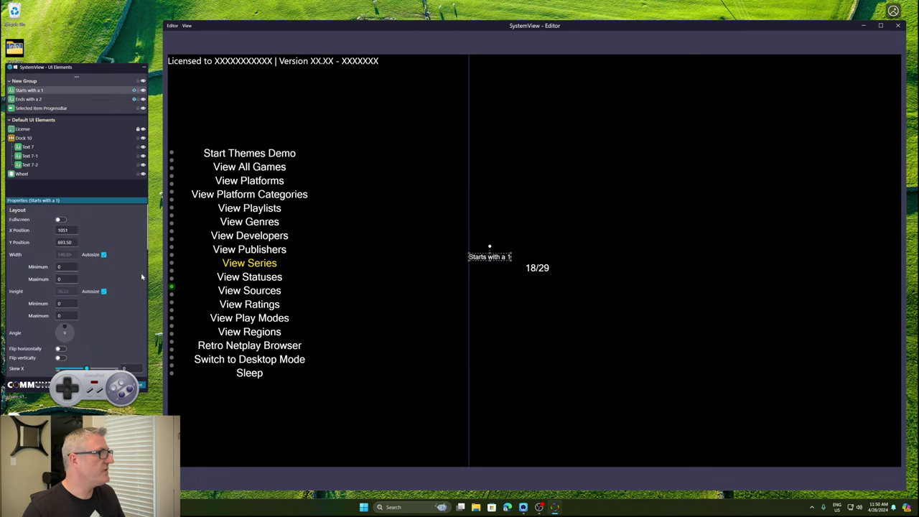
scroll(141, 285, "down", 5)
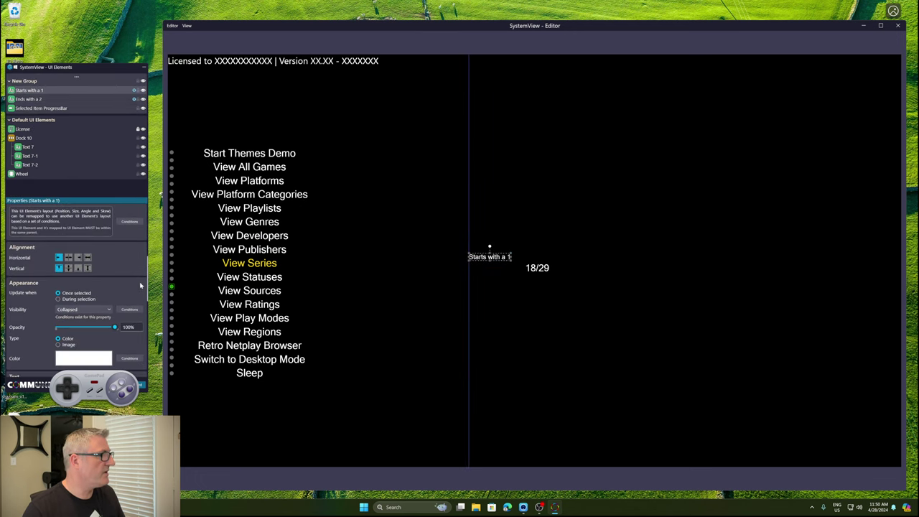
left_click(130, 311)
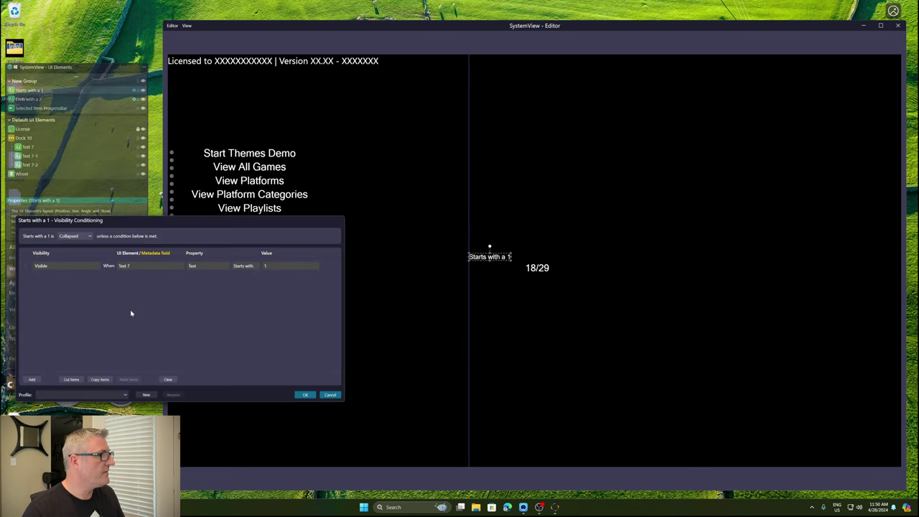
left_click(256, 266)
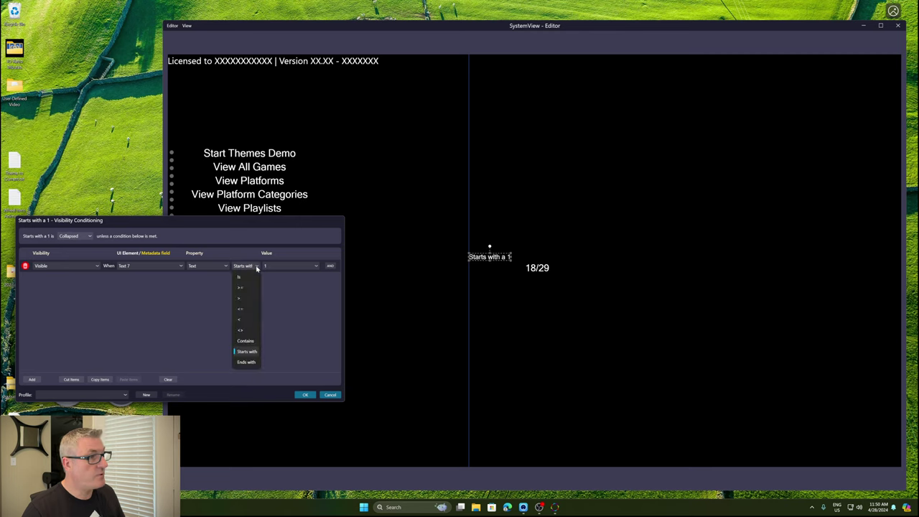
left_click(224, 349)
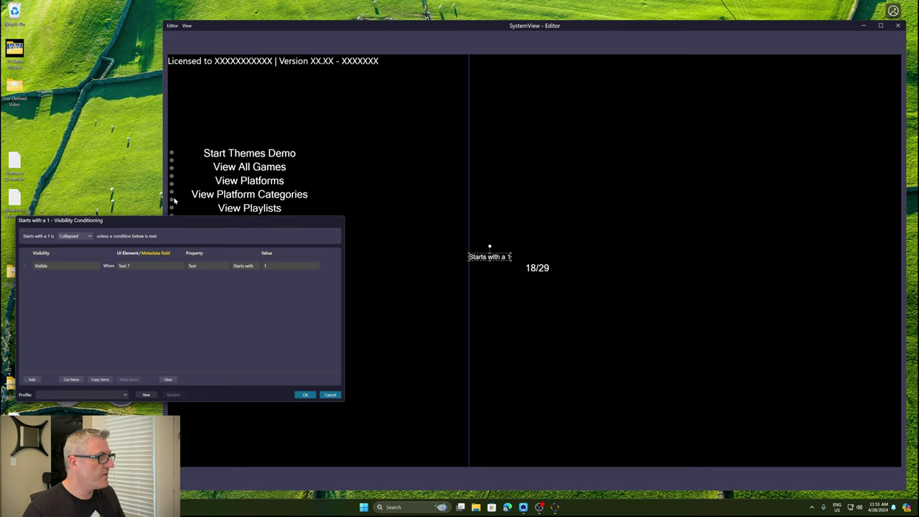
mouse_move(253, 269)
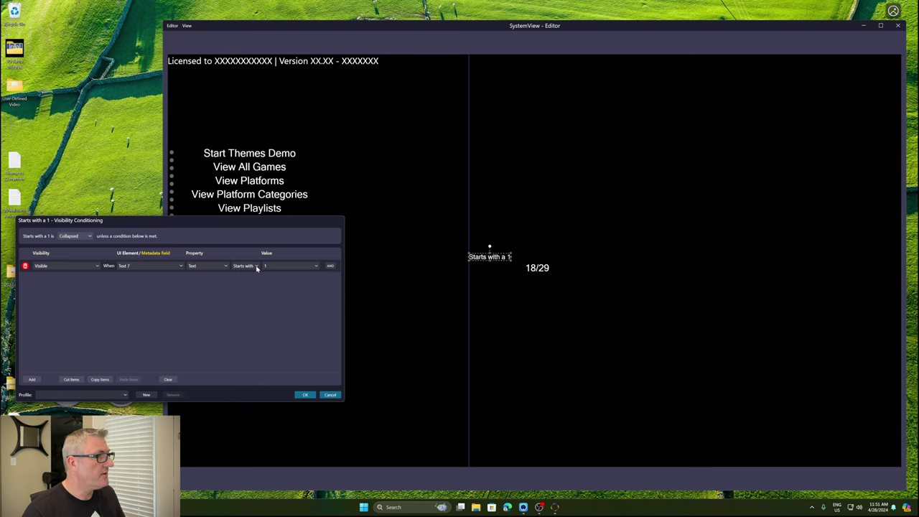
left_click(256, 267)
left_click(185, 302)
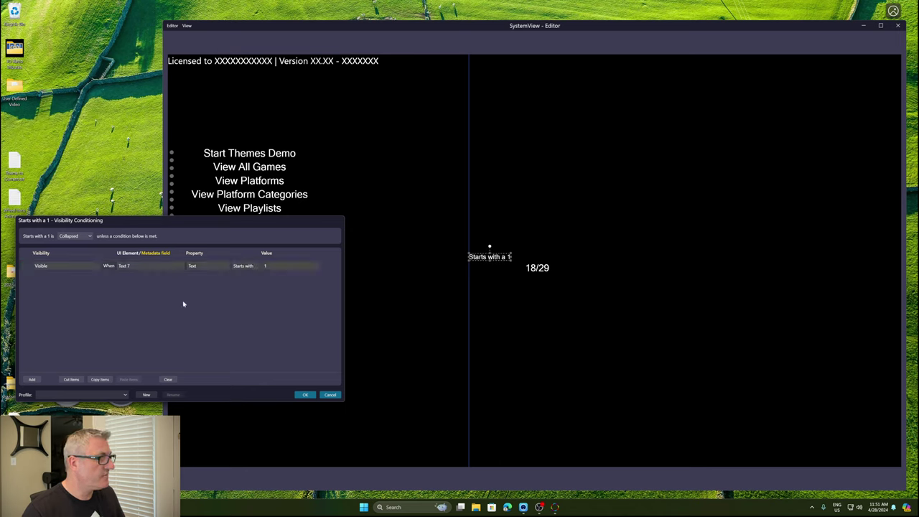
left_click(329, 396)
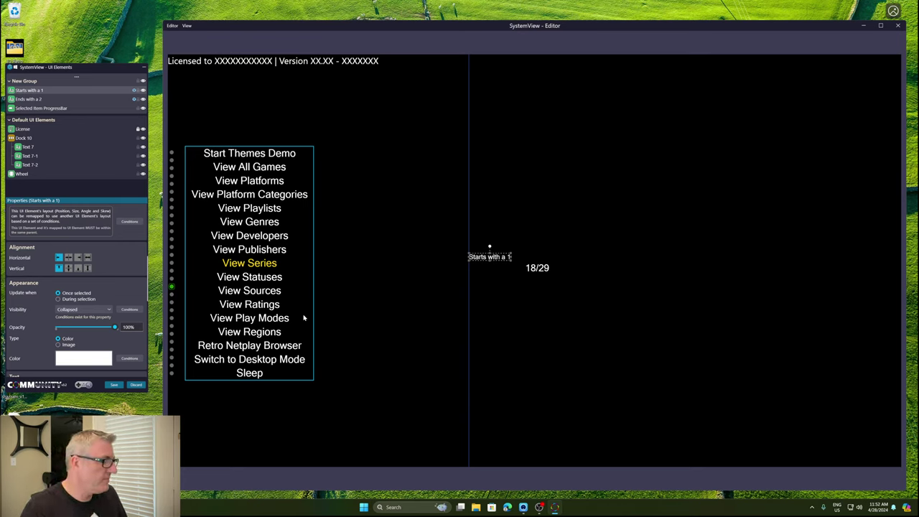
Step: Save the SystemView label edits and close the SystemView editor
left_click(113, 385)
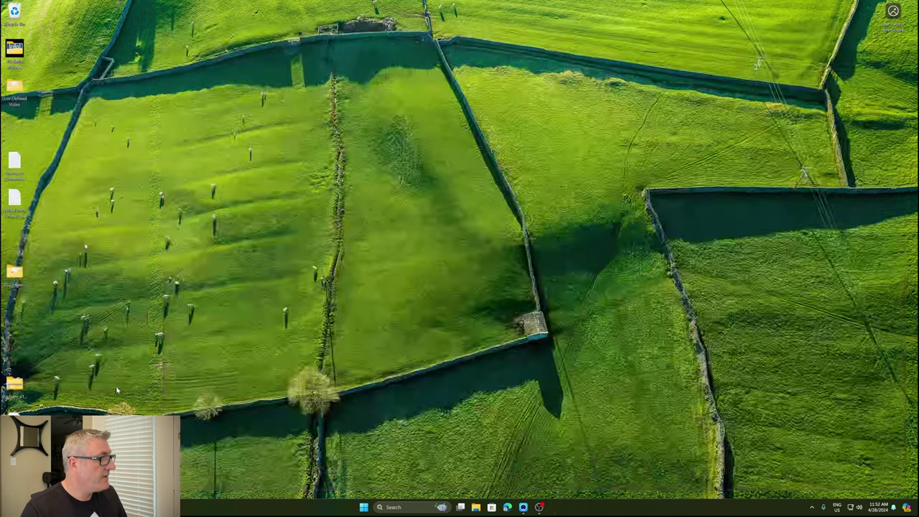